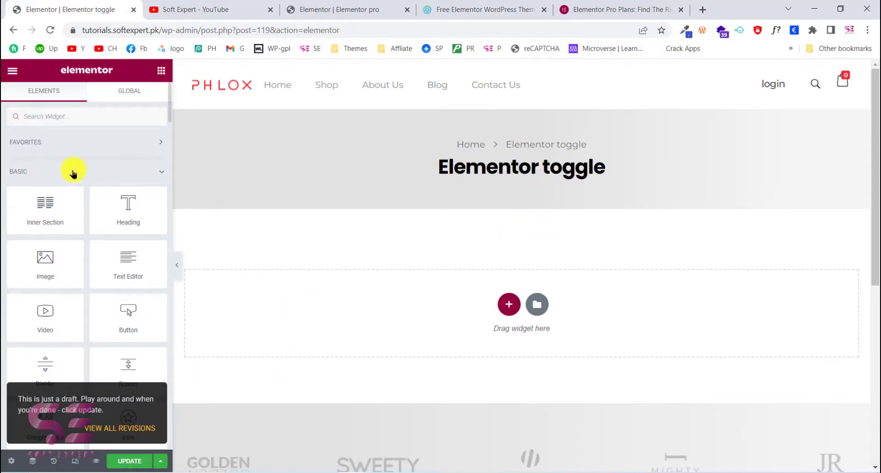
# Step: Expand the Pro and General widget categories to view Elementor's locked Pro widgets
pyautogui.click(118, 173)
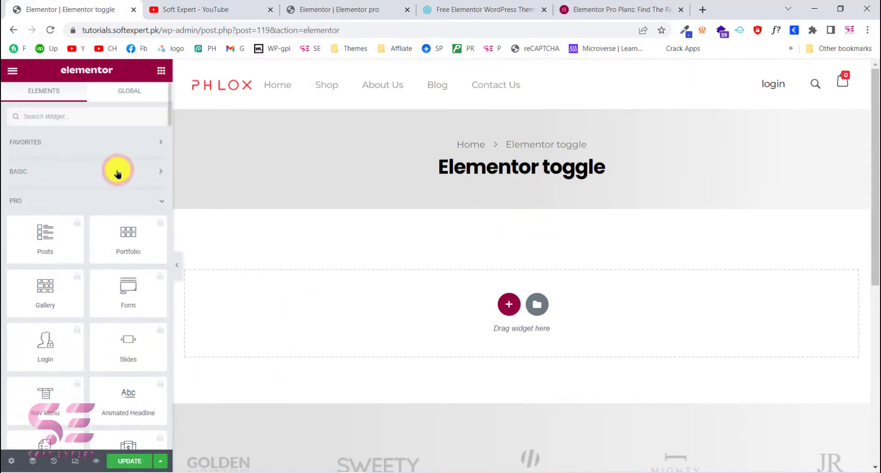
pyautogui.click(127, 198)
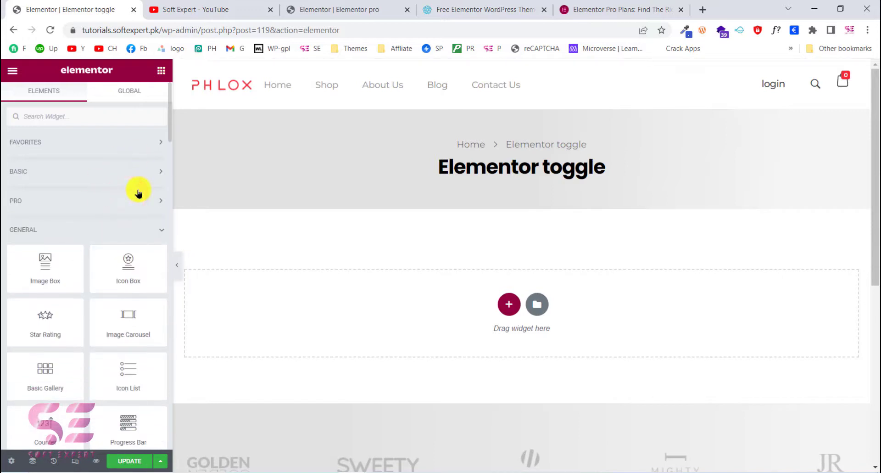
pyautogui.scroll(-3, 138, 193)
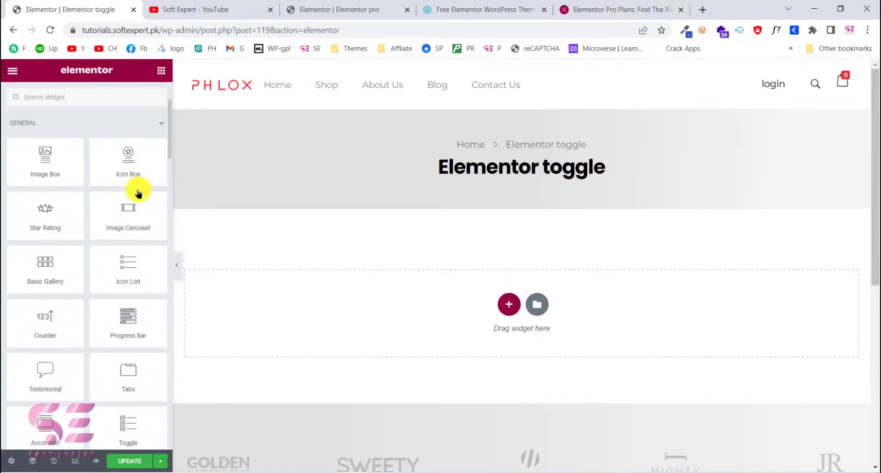
# Step: Collapse General and scroll through the Phlox widget collection
pyautogui.click(143, 125)
pyautogui.scroll(-3, 116, 196)
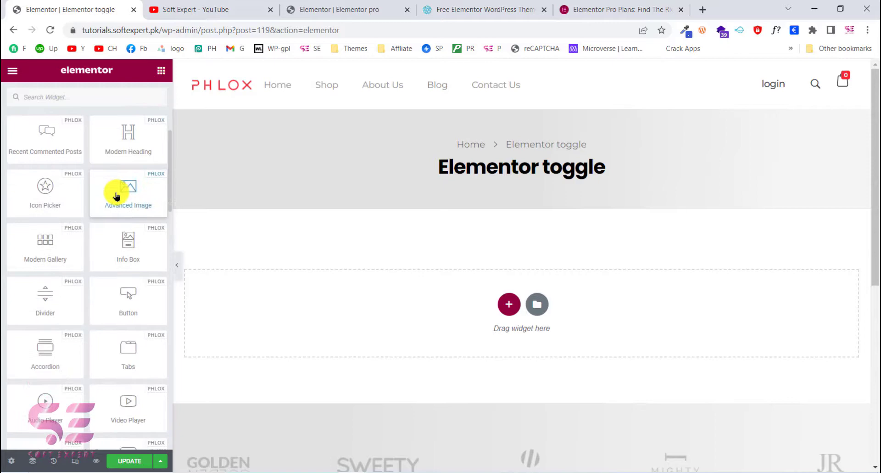
pyautogui.scroll(1, 116, 196)
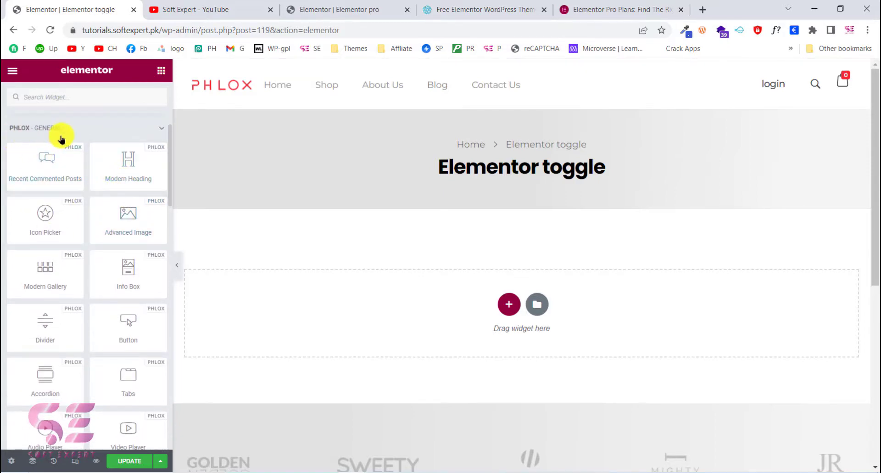
pyautogui.scroll(-3, 99, 228)
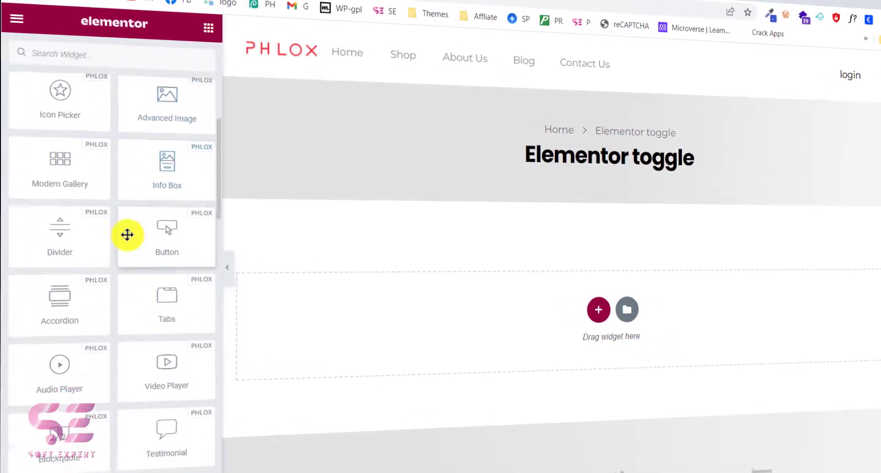
pyautogui.scroll(-8, 127, 235)
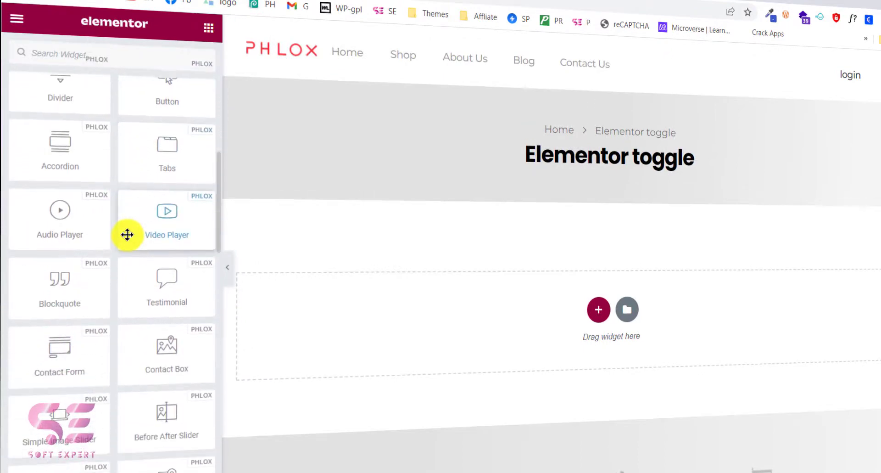
pyautogui.scroll(-10, 127, 235)
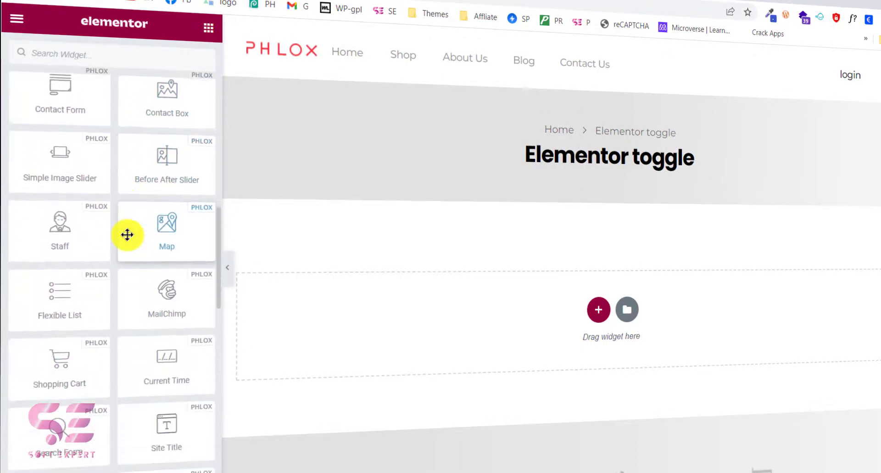
pyautogui.scroll(-10, 127, 235)
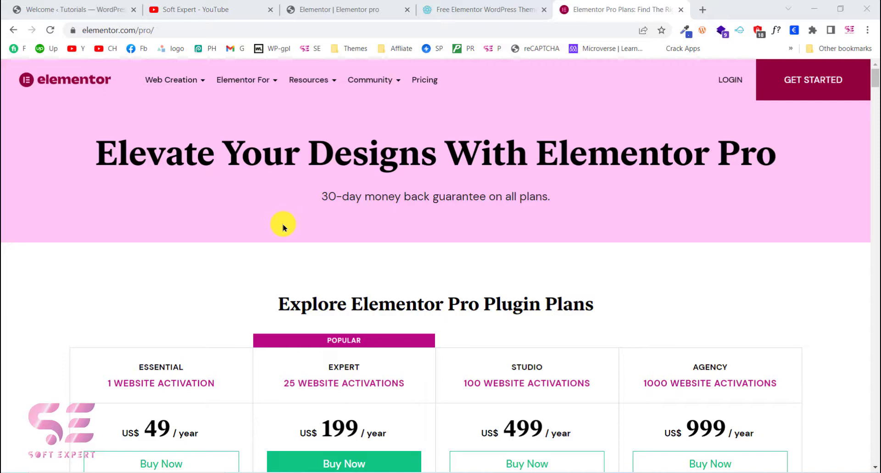
# Step: Compare Phlox's Exclusive Elements with the Elementor Pro plans, highlighting the Essential plan's templates feature
pyautogui.click(446, 5)
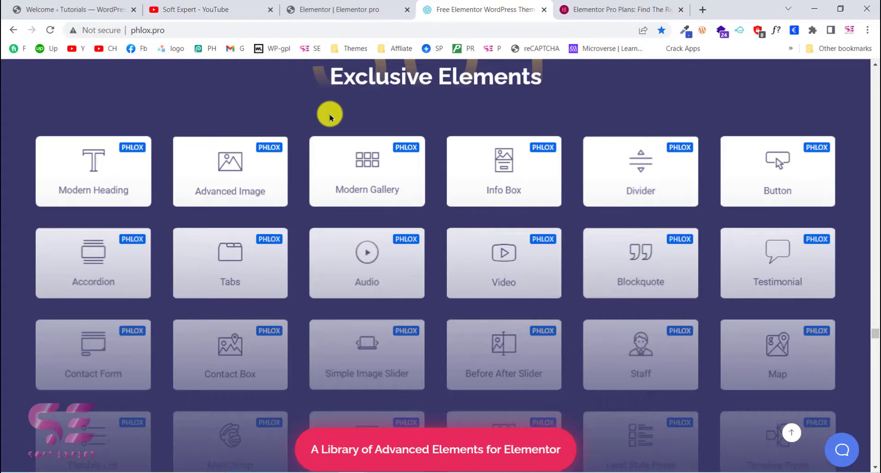
pyautogui.click(599, 4)
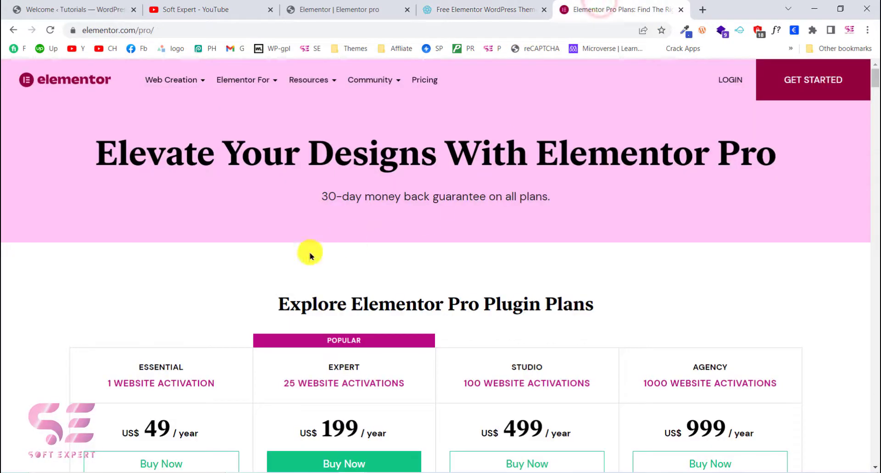
pyautogui.scroll(-4, 179, 216)
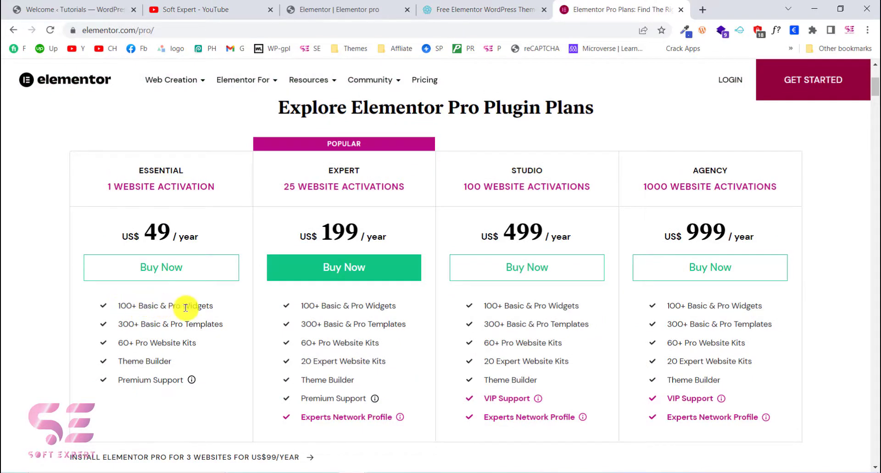
pyautogui.click(448, 9)
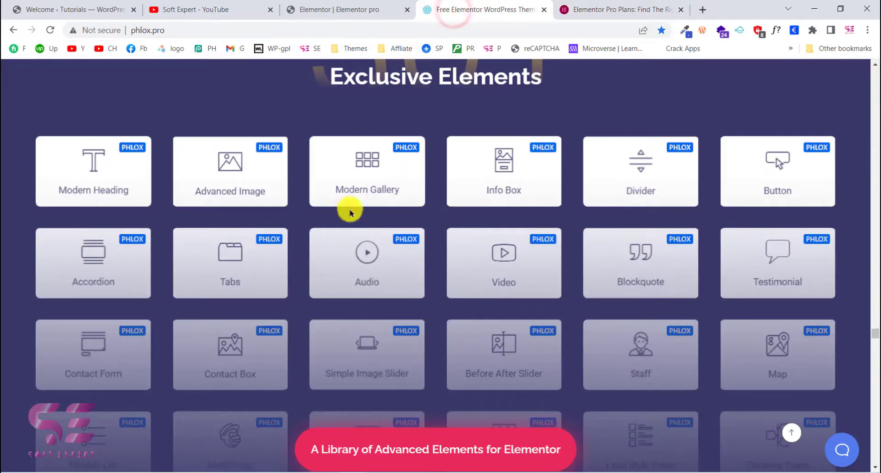
pyautogui.scroll(1, 413, 197)
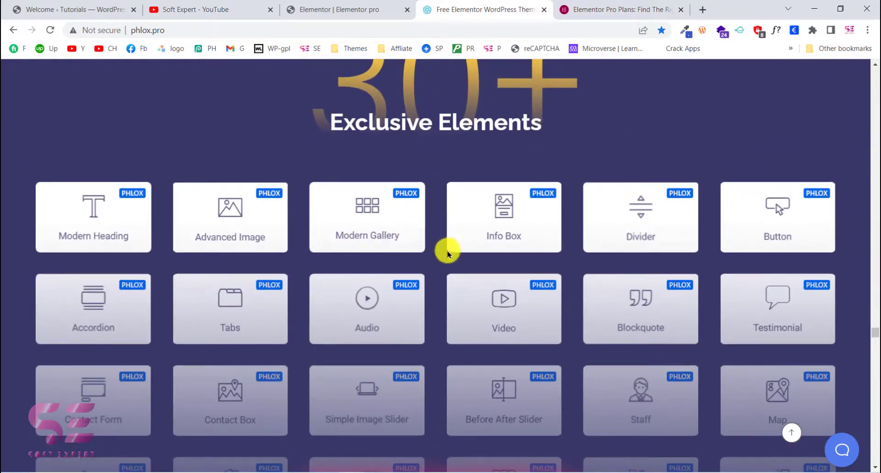
pyautogui.click(580, 5)
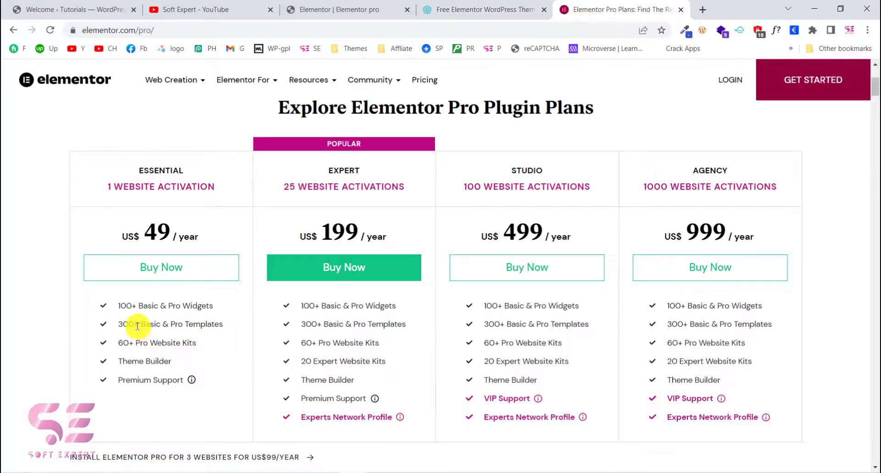
pyautogui.moveTo(138, 321); pyautogui.dragTo(211, 321)
pyautogui.click(209, 321)
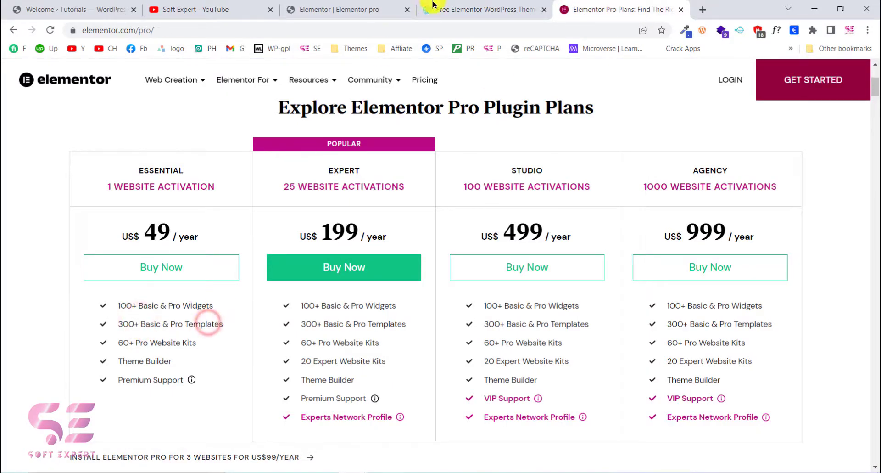
# Step: Point out Phlox's 40+ Ready-to-Use Page Templates against Elementor Pro's 60+ Pro Website Kits
pyautogui.click(457, 6)
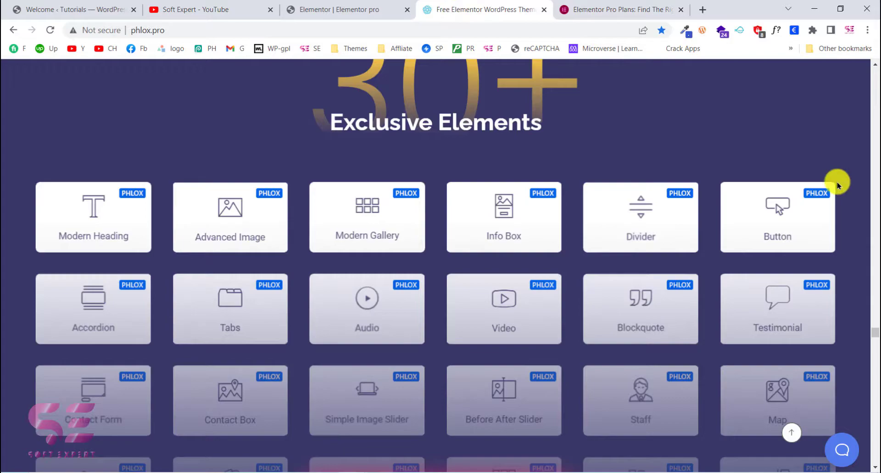
pyautogui.moveTo(877, 335); pyautogui.dragTo(877, 349)
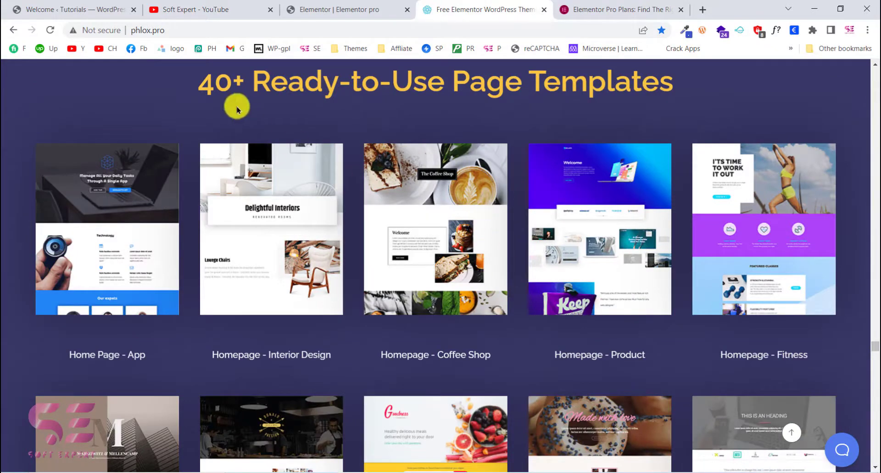
pyautogui.moveTo(271, 79); pyautogui.dragTo(490, 84)
pyautogui.click(490, 84)
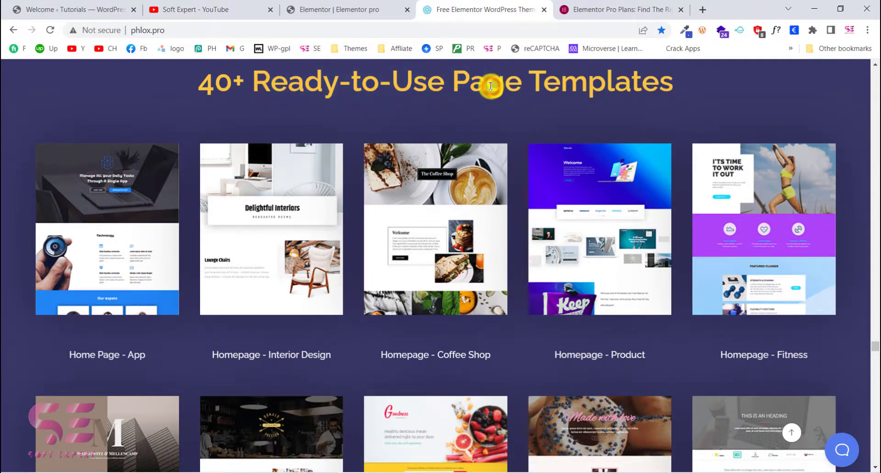
pyautogui.click(568, 11)
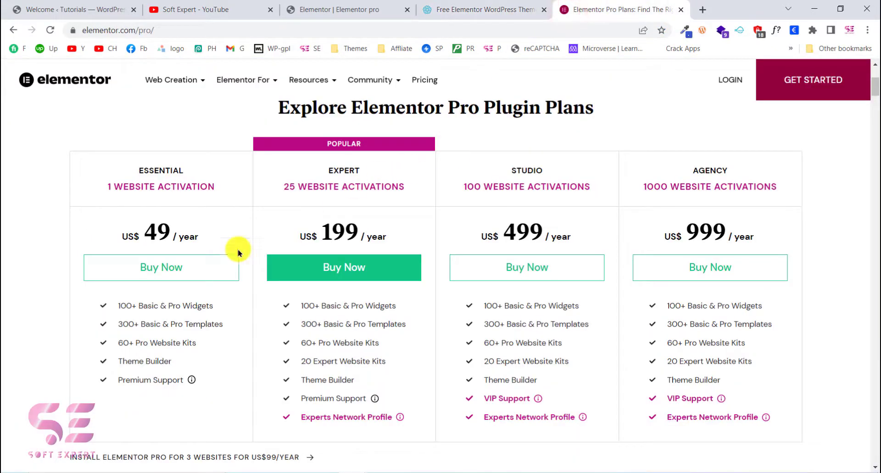
pyautogui.moveTo(138, 343); pyautogui.dragTo(183, 342)
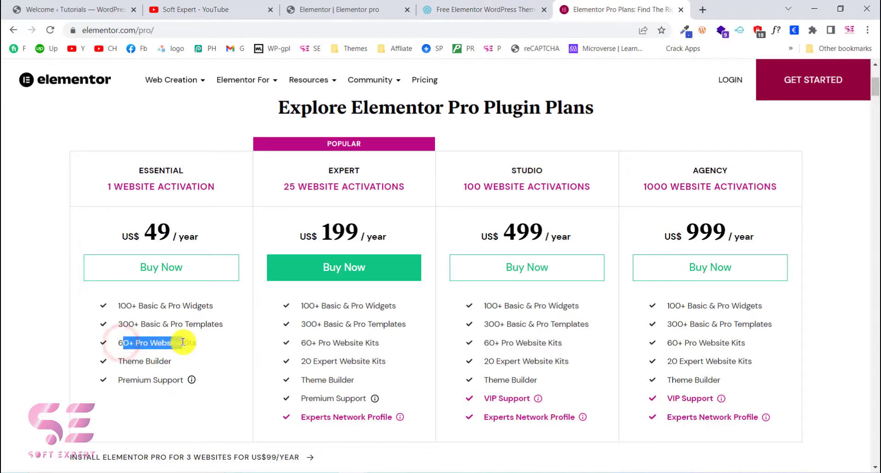
pyautogui.click(472, 9)
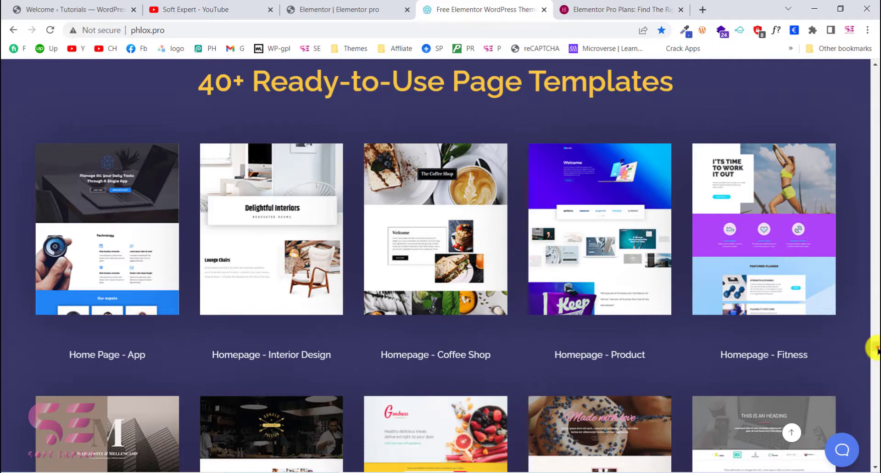
# Step: Scroll through the phlox.pro All Templates grid of 186 templates
pyautogui.moveTo(877, 352); pyautogui.dragTo(877, 293)
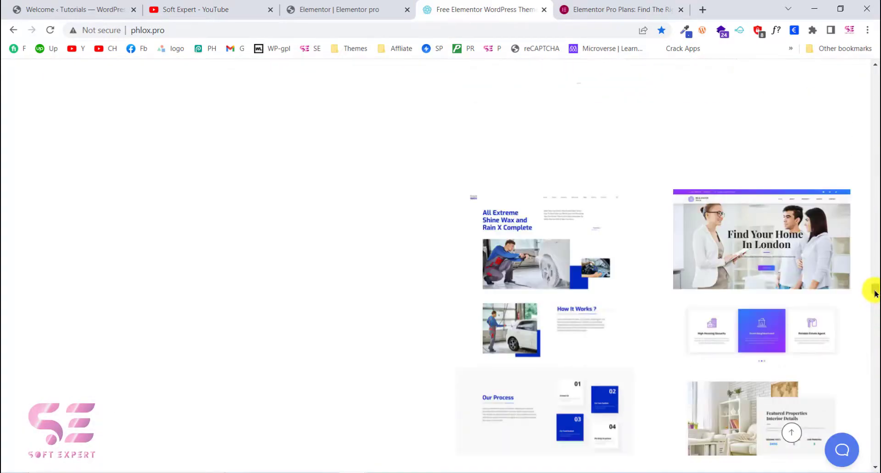
pyautogui.scroll(5, 613, 303)
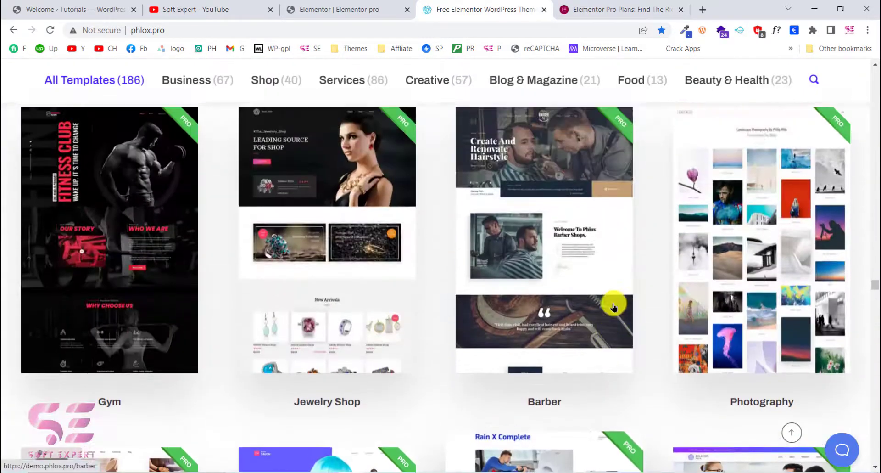
pyautogui.scroll(15, 613, 307)
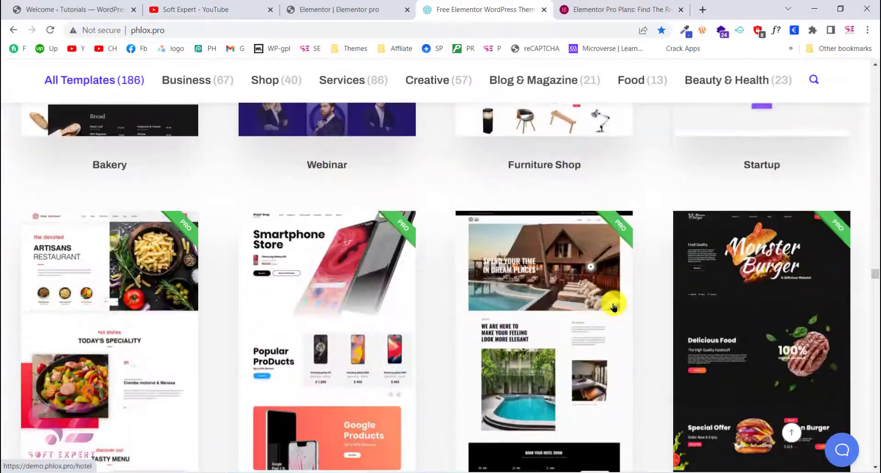
pyautogui.scroll(15, 613, 306)
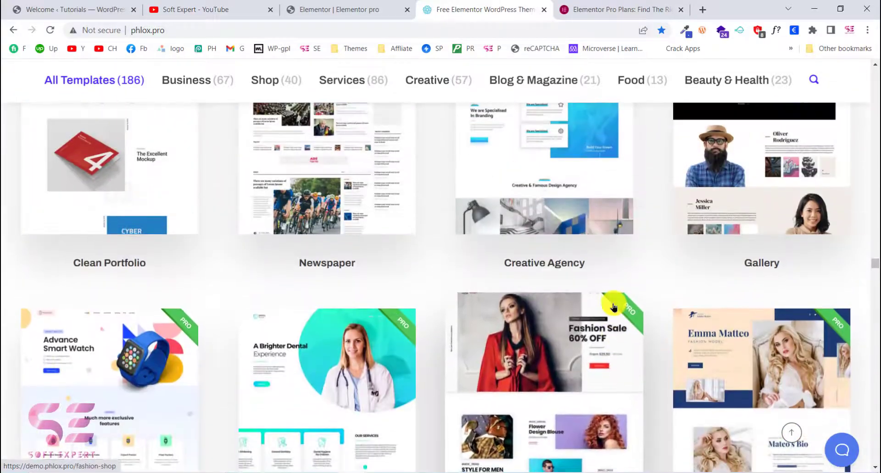
pyautogui.scroll(5, 613, 307)
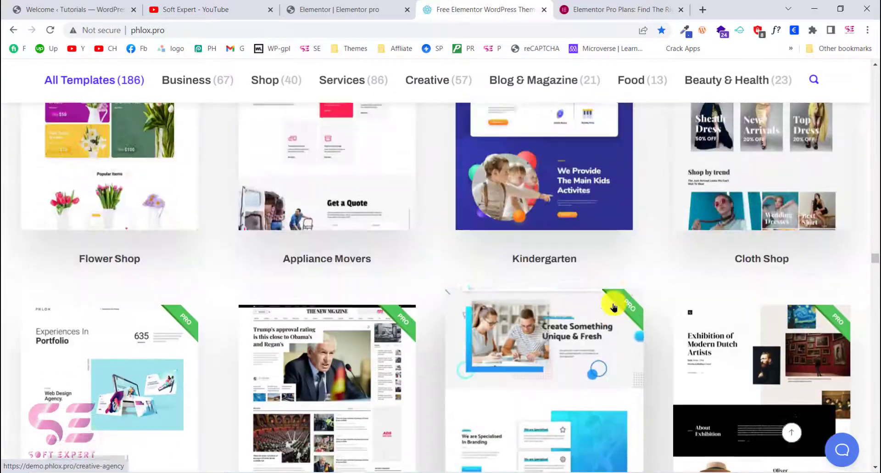
pyautogui.scroll(10, 613, 306)
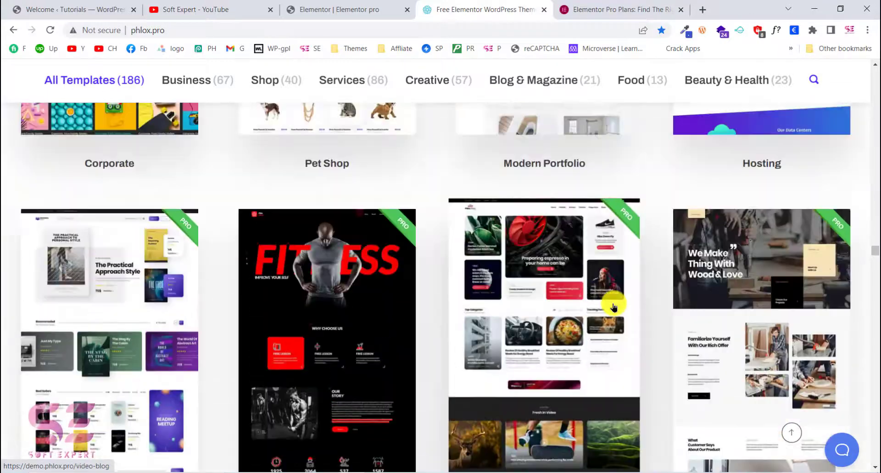
pyautogui.scroll(10, 613, 307)
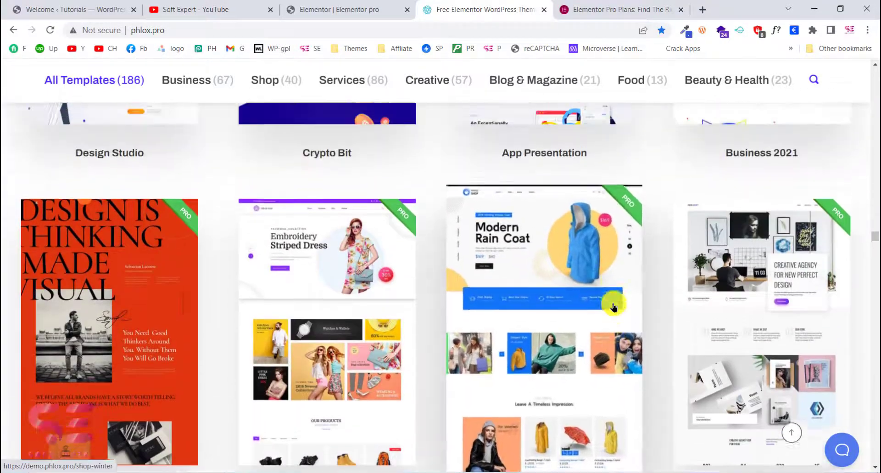
pyautogui.scroll(5, 613, 307)
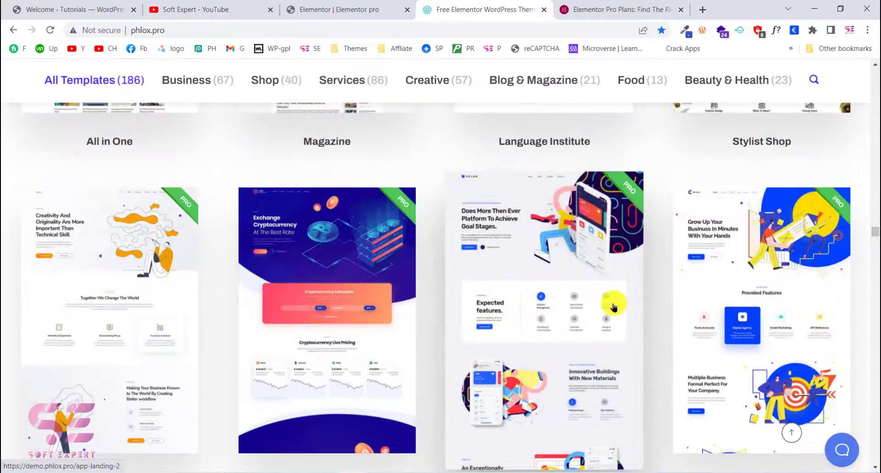
pyautogui.scroll(4, 613, 307)
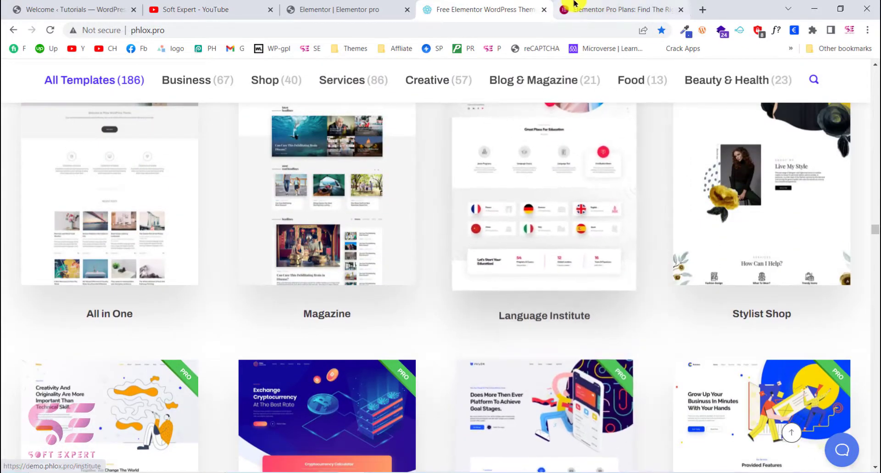
# Step: Highlight the Essential plan's Theme Builder feature on the Elementor Pro plans page
pyautogui.click(574, 4)
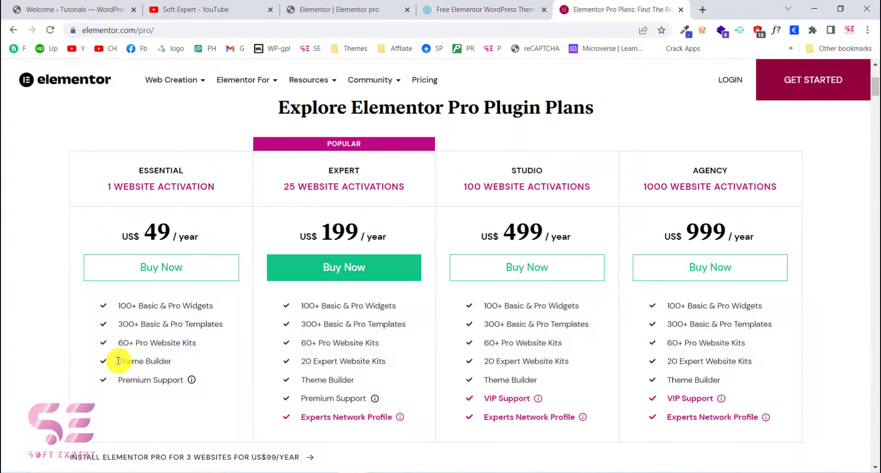
pyautogui.moveTo(118, 360); pyautogui.dragTo(157, 358)
pyautogui.click(165, 360)
# Step: Switch to the Phlox Theme welcome dashboard and highlight the theme name in its heading
pyautogui.click(447, 6)
pyautogui.click(113, 4)
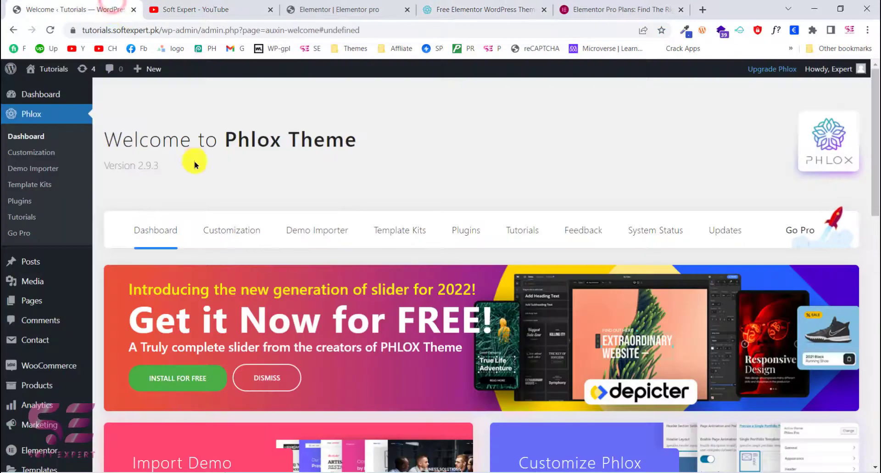
pyautogui.click(228, 142)
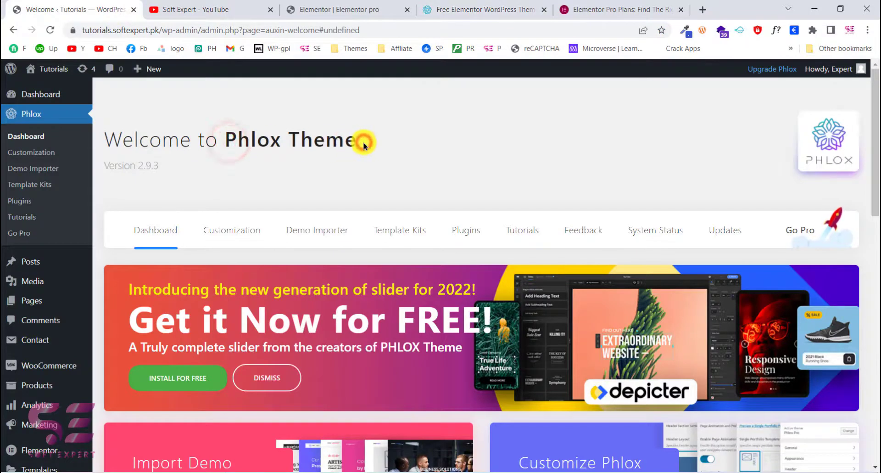
pyautogui.moveTo(226, 140); pyautogui.dragTo(355, 141)
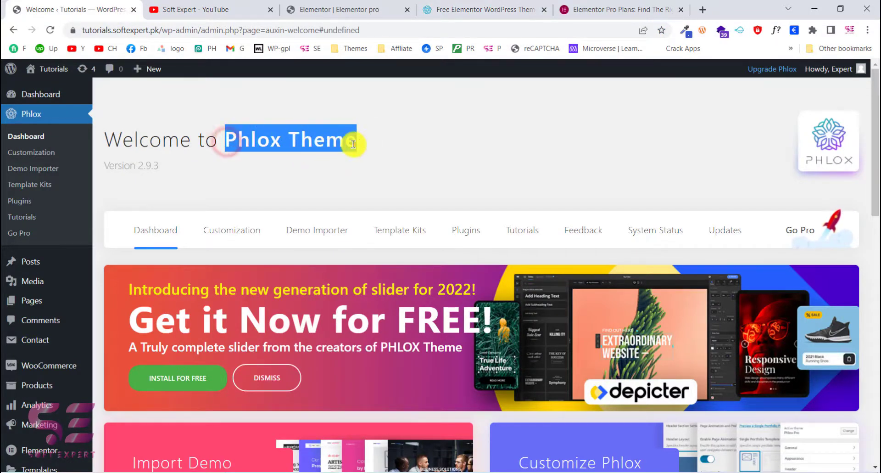
pyautogui.click(353, 145)
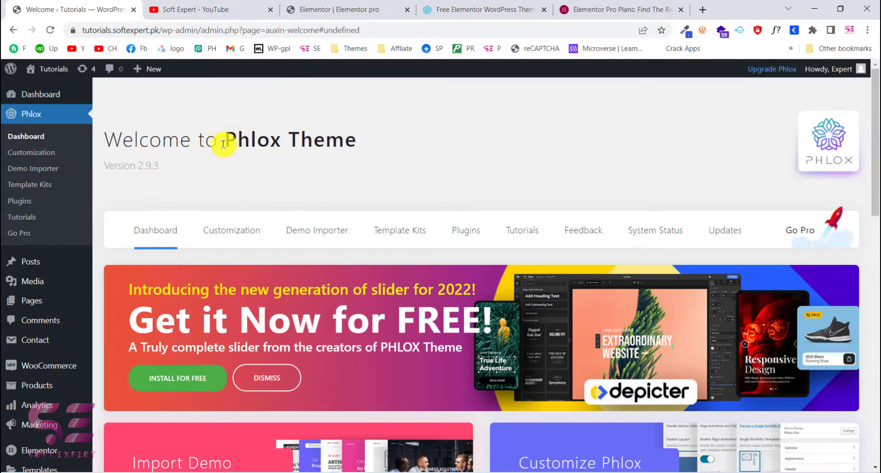
pyautogui.moveTo(236, 143); pyautogui.dragTo(351, 137)
pyautogui.click(351, 138)
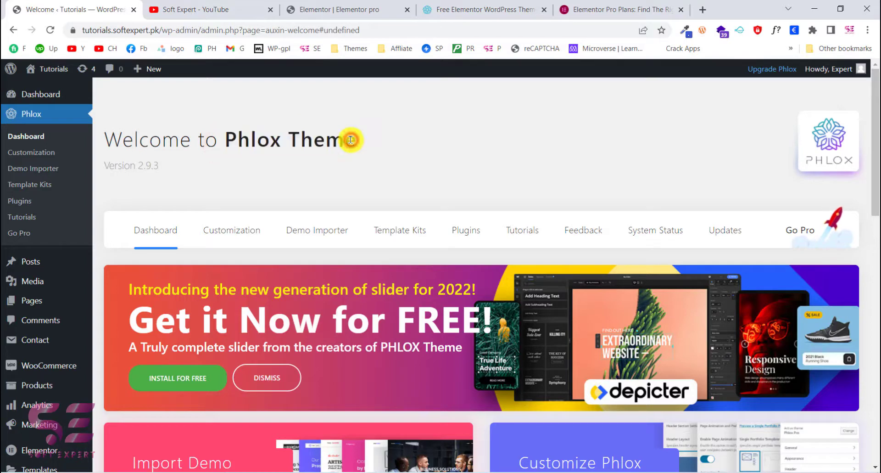
pyautogui.doubleClick(231, 146)
pyautogui.click(230, 147)
pyautogui.click(321, 9)
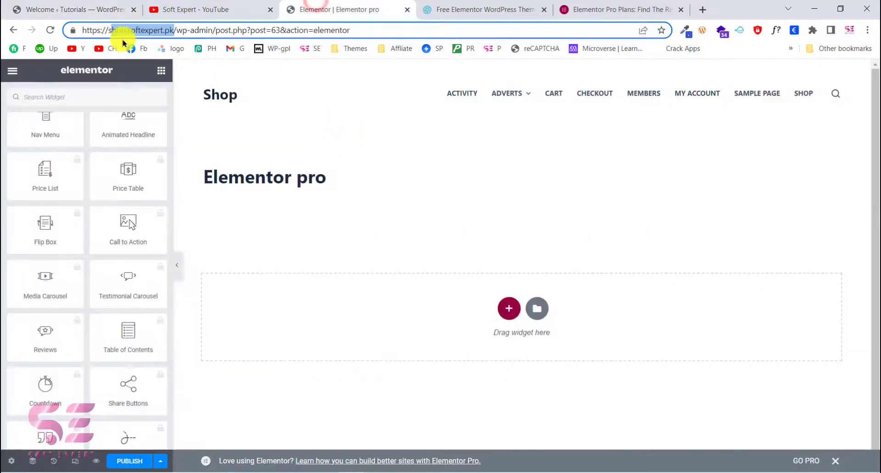
pyautogui.click(143, 34)
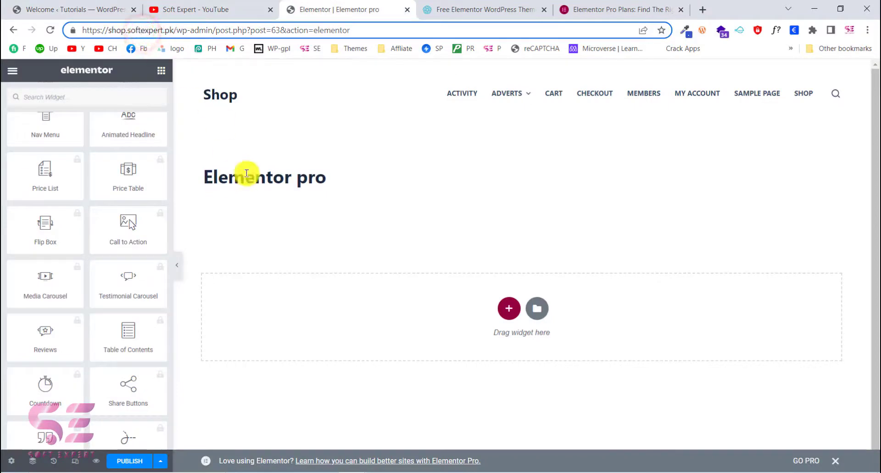
pyautogui.scroll(2, 122, 174)
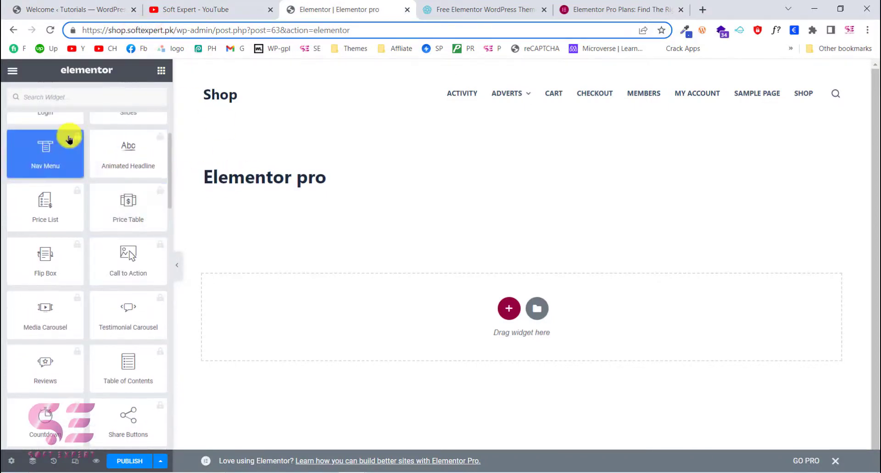
pyautogui.scroll(2, 122, 177)
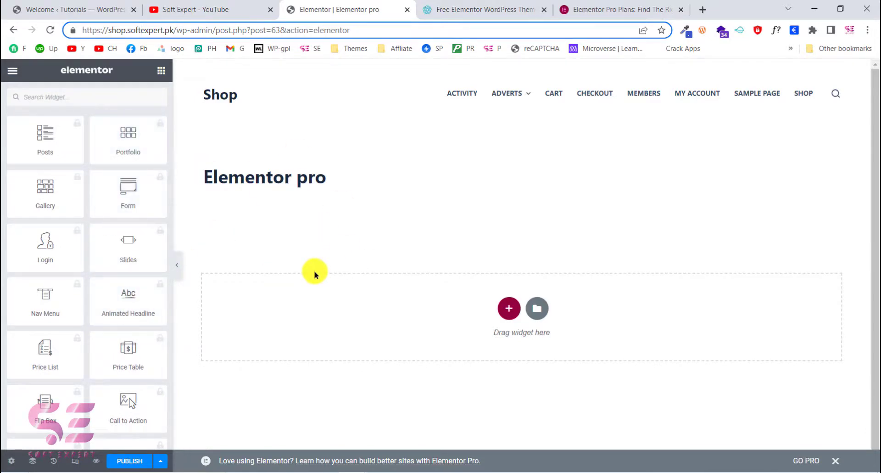
pyautogui.click(54, 4)
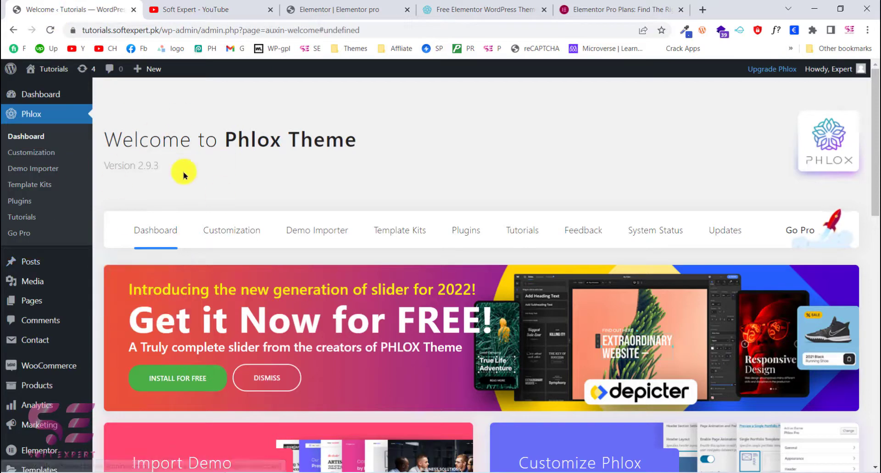
# Step: Open the Elementor toggle page from All Pages in Elementor and delete its posts grid section
pyautogui.click(51, 303)
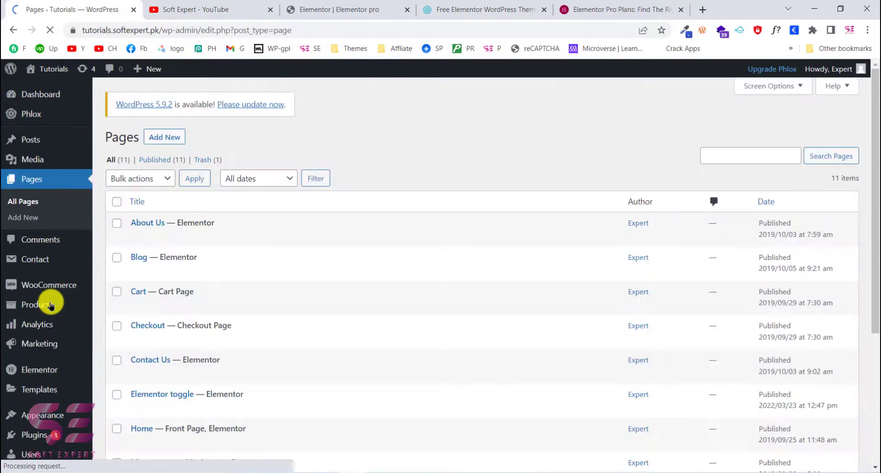
pyautogui.scroll(-3, 242, 274)
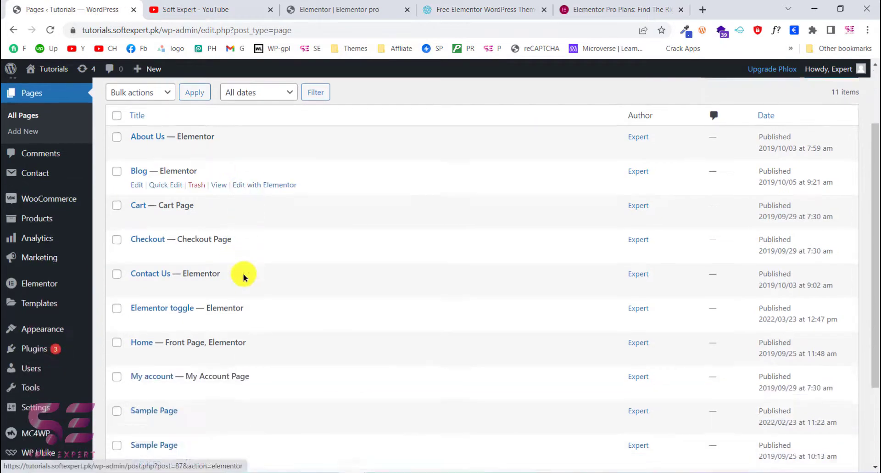
pyautogui.click(281, 259)
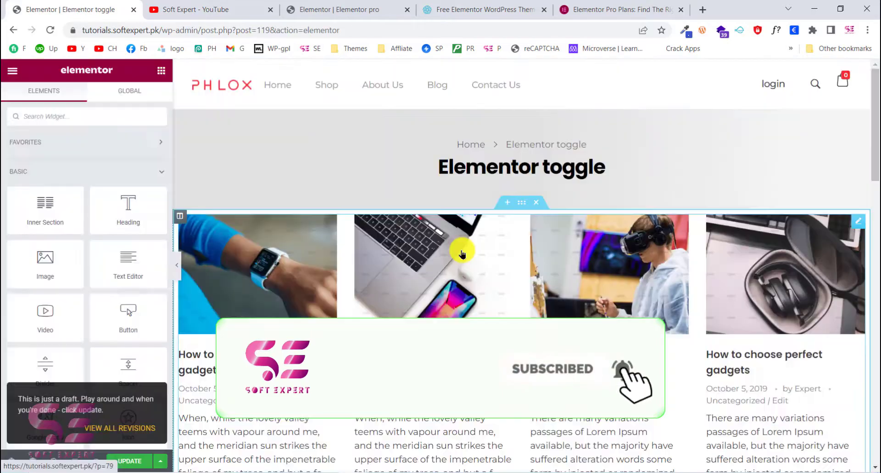
pyautogui.rightClick(462, 251)
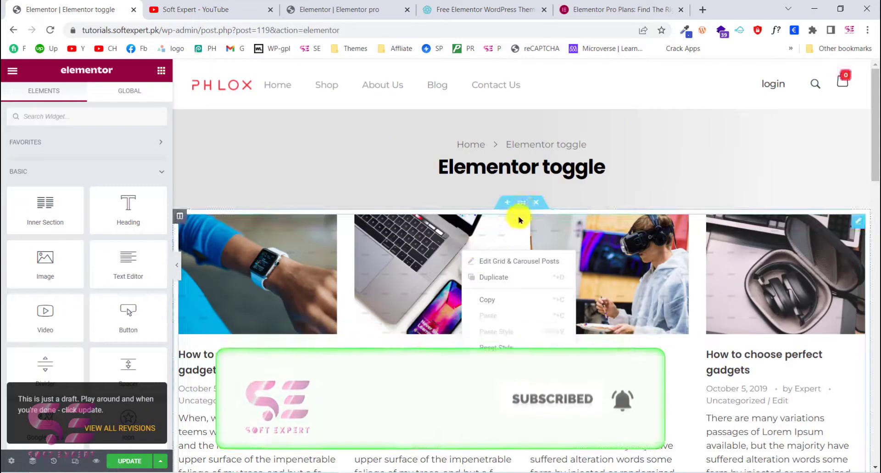
pyautogui.click(533, 203)
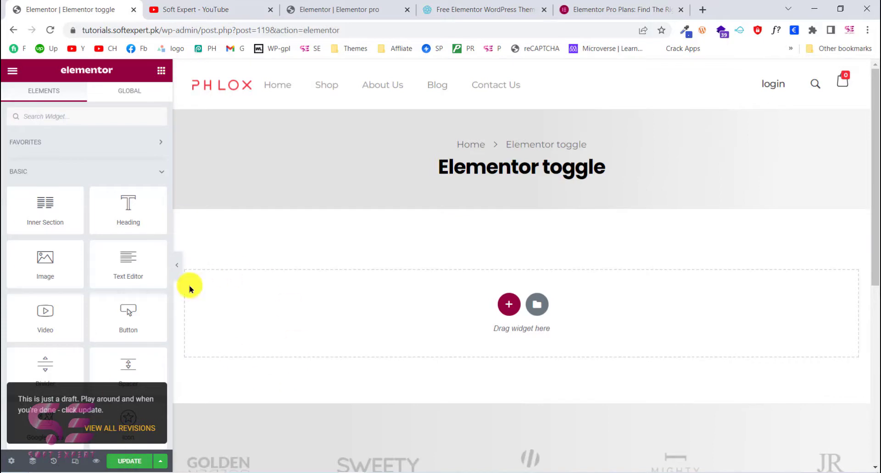
# Step: Collapse the Basic, Pro and General widget groups, then scroll through the Phlox widgets
pyautogui.click(117, 171)
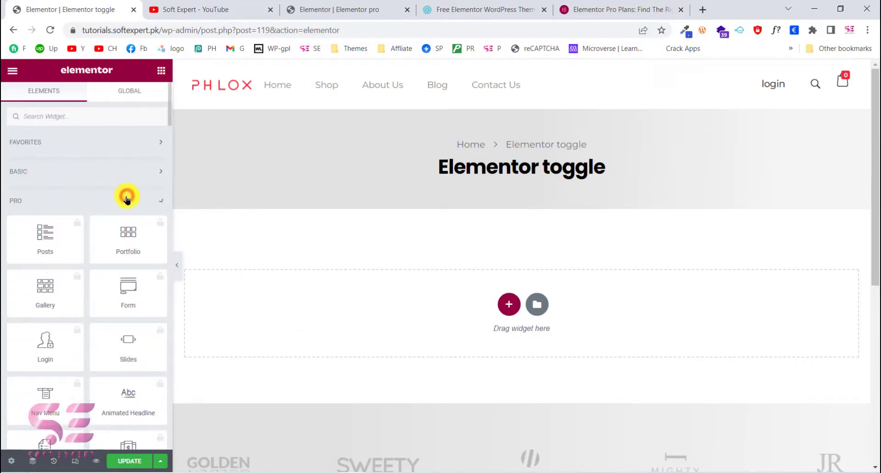
pyautogui.click(126, 199)
pyautogui.scroll(-3, 126, 154)
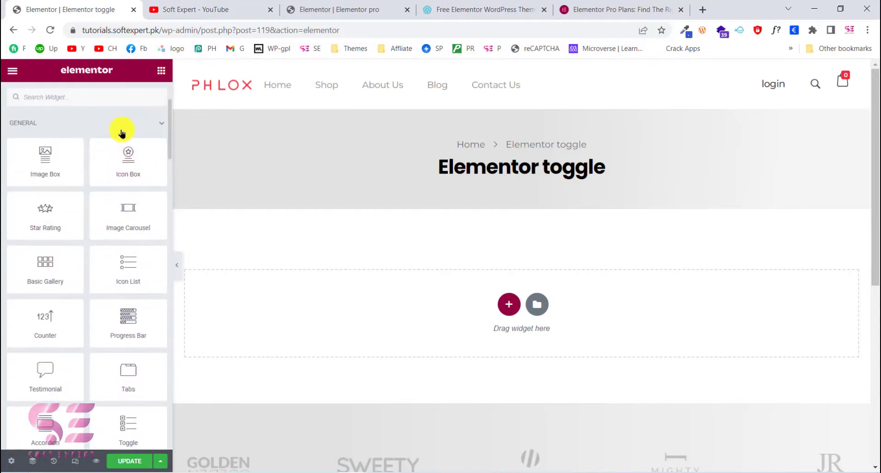
pyautogui.click(143, 128)
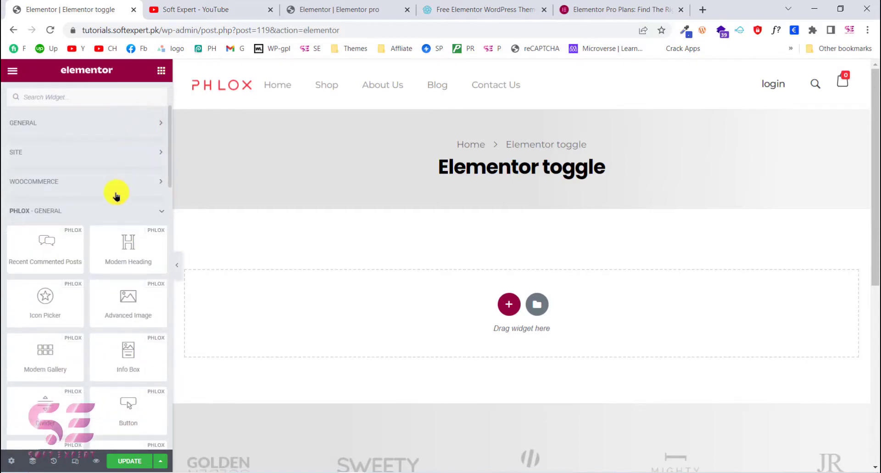
pyautogui.scroll(-3, 116, 196)
pyautogui.scroll(1, 117, 196)
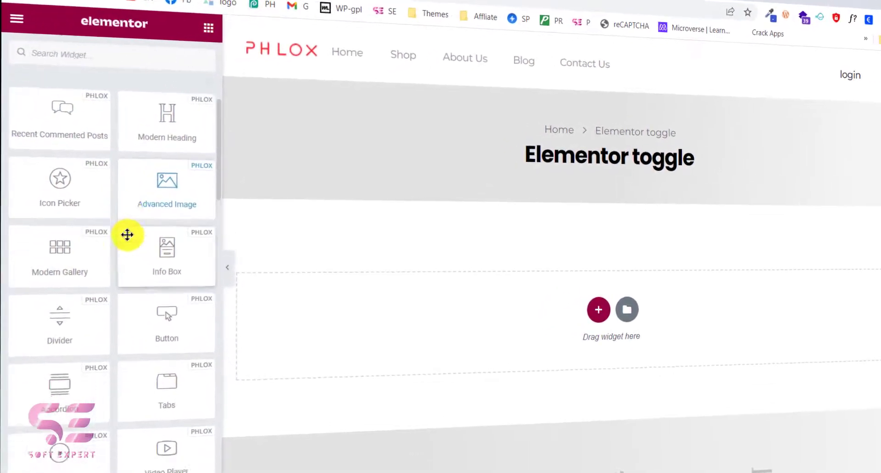
pyautogui.scroll(-10, 127, 234)
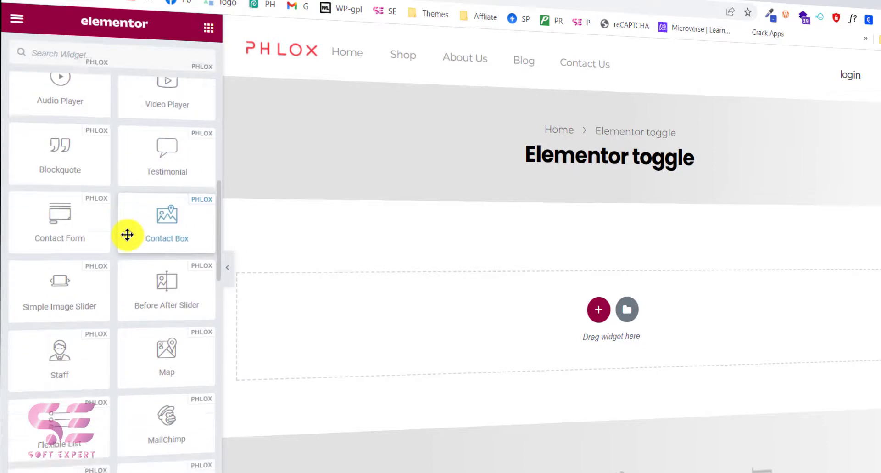
pyautogui.scroll(-8, 127, 235)
pyautogui.scroll(-15, 127, 235)
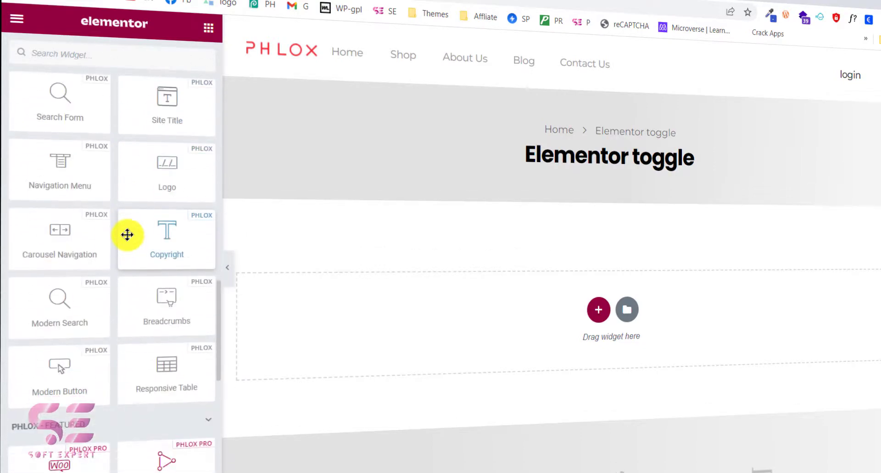
pyautogui.scroll(20, 127, 235)
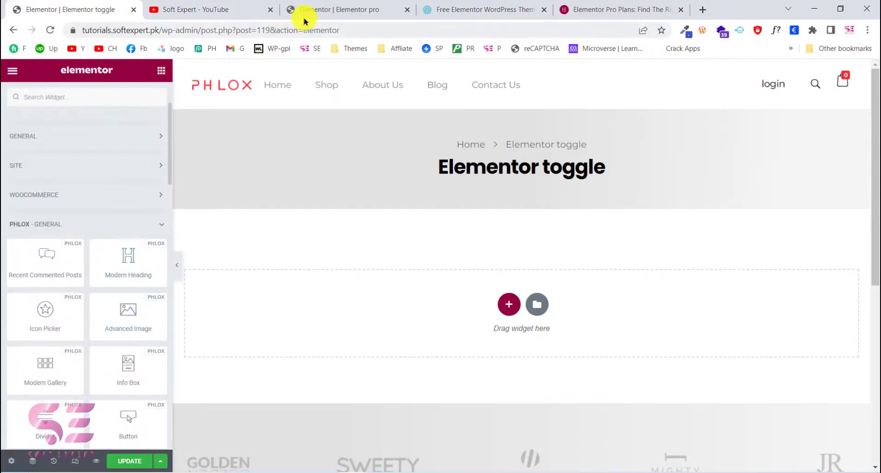
pyautogui.click(317, 10)
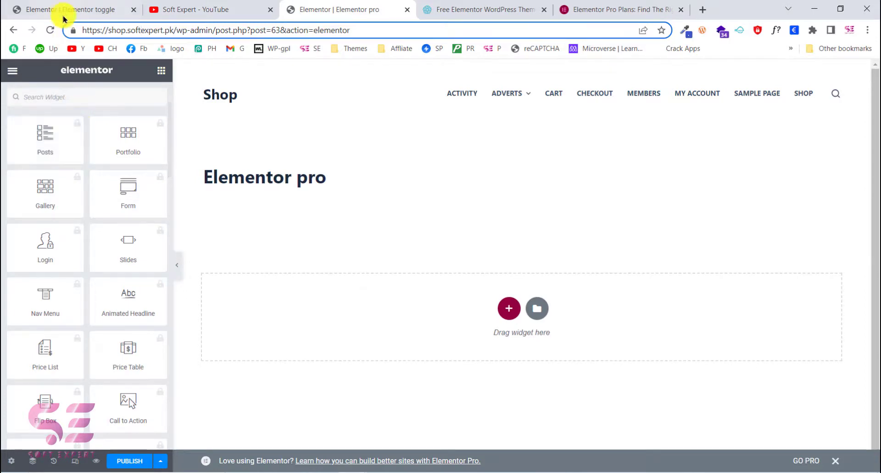
pyautogui.click(60, 9)
pyautogui.scroll(-20, 72, 258)
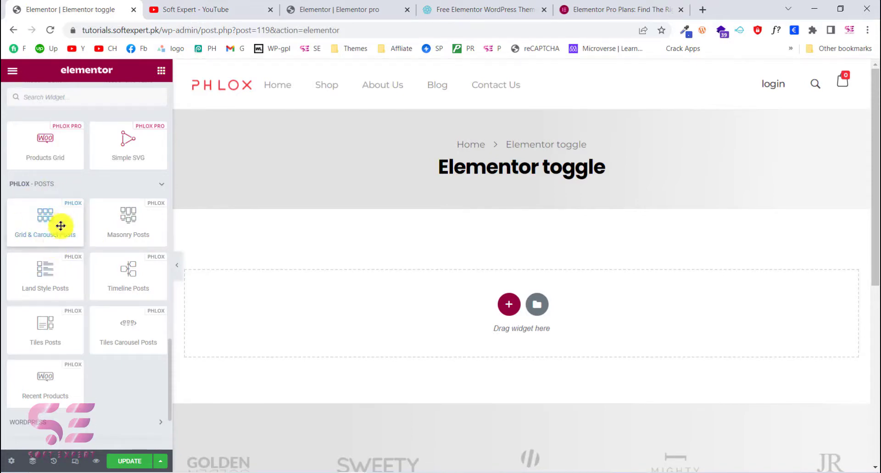
# Step: Drop a Grid & Carousel Posts widget into the empty section and review its 8-post Query settings
pyautogui.moveTo(44, 224); pyautogui.dragTo(263, 311)
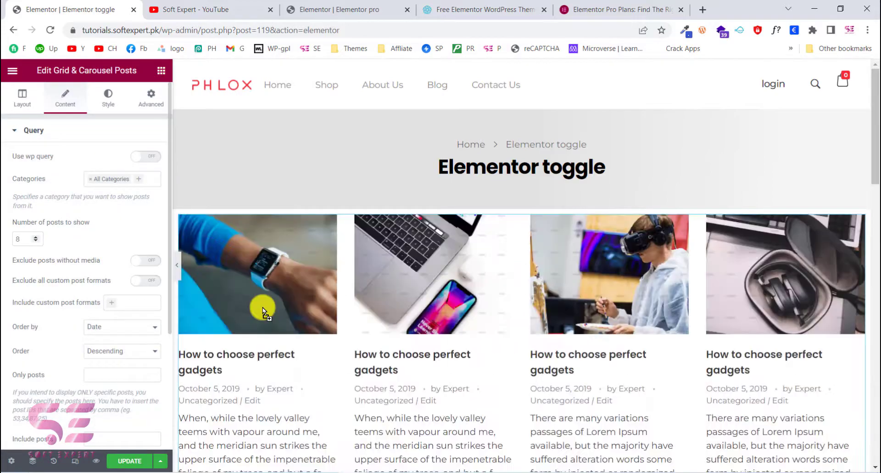
pyautogui.scroll(-6, 375, 312)
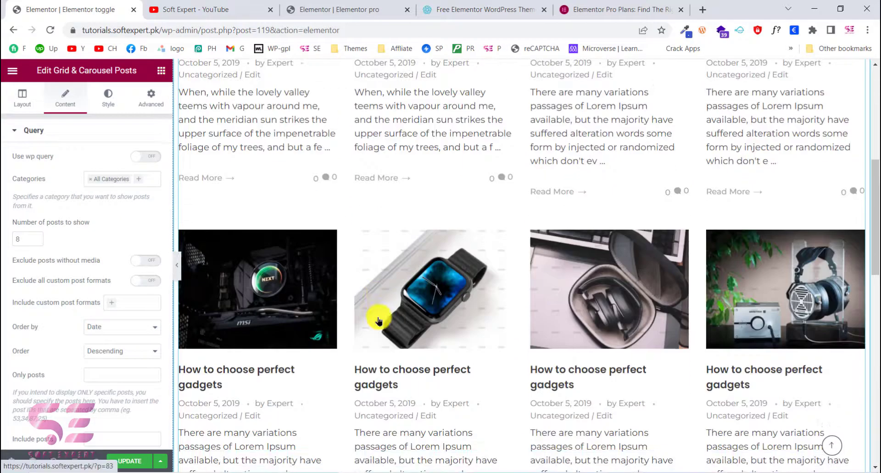
pyautogui.scroll(4, 291, 234)
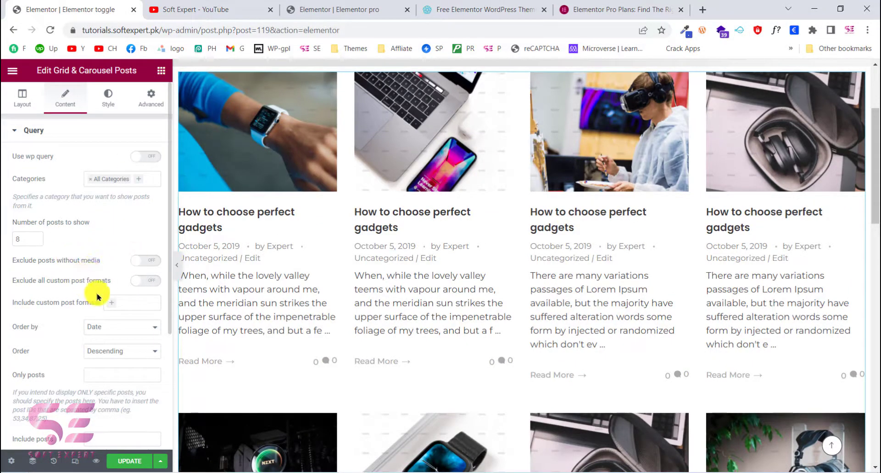
pyautogui.scroll(-1, 117, 342)
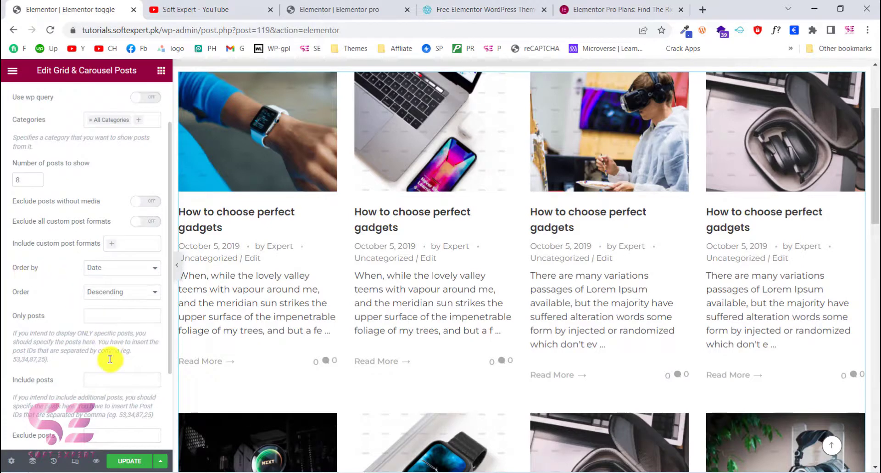
pyautogui.scroll(-2, 110, 359)
pyautogui.scroll(3, 110, 359)
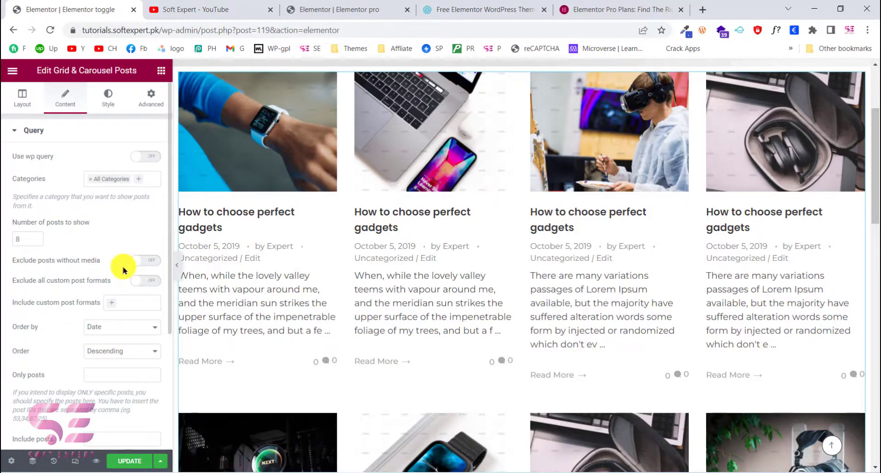
pyautogui.click(297, 4)
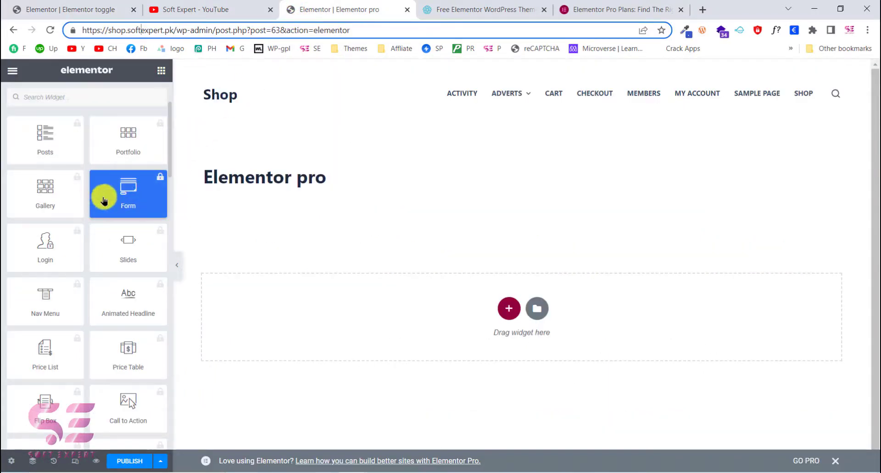
# Step: Back on the toggle page, reopen the widget list and scroll to the Phlox General widgets and empty section
pyautogui.click(99, 8)
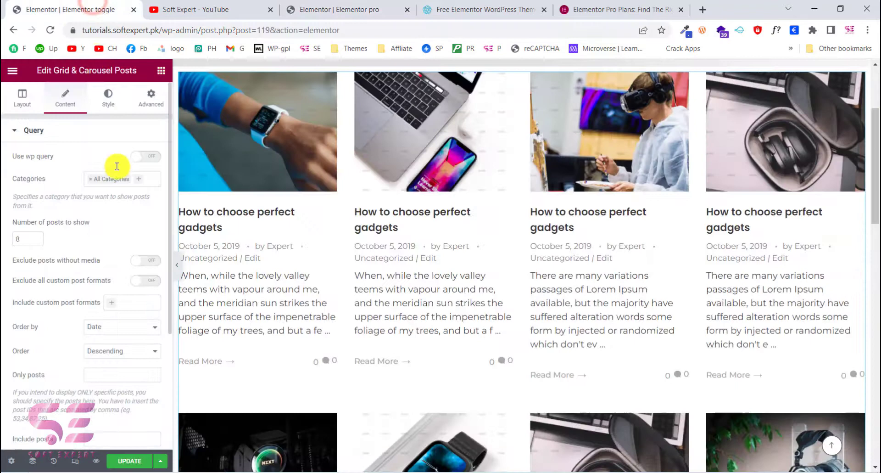
pyautogui.click(154, 72)
pyautogui.scroll(-10, 93, 314)
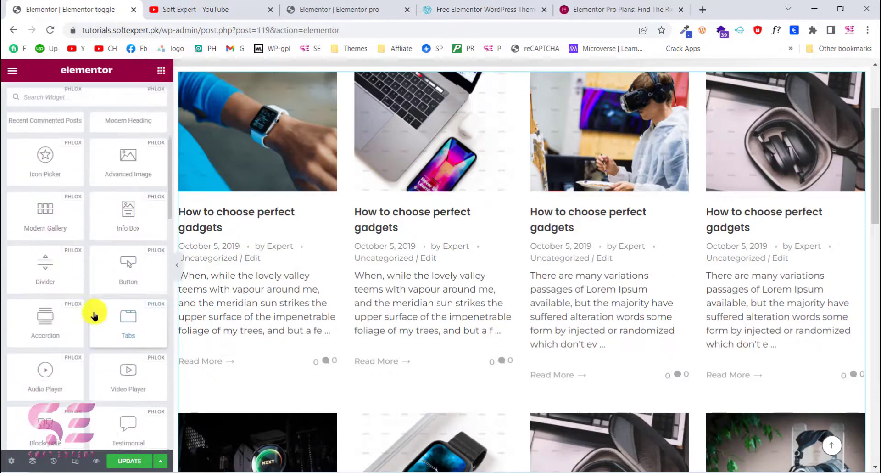
pyautogui.scroll(-1, 93, 312)
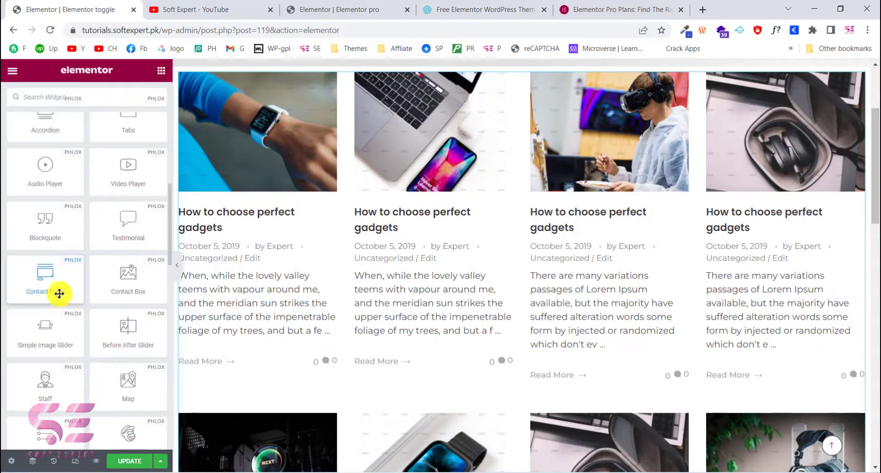
pyautogui.scroll(4, 124, 305)
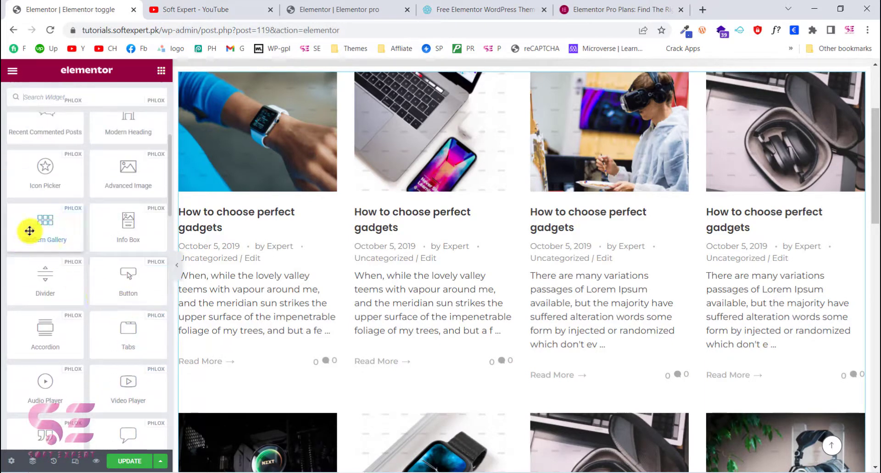
pyautogui.scroll(-8, 303, 266)
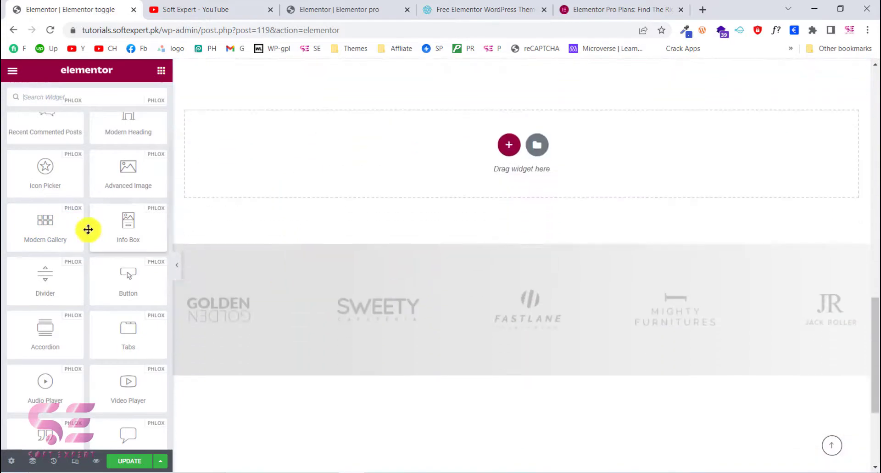
# Step: Add a Modern Gallery widget, keeping Grid layout and Lightbox links, then open the Elementor pro tab
pyautogui.moveTo(51, 228); pyautogui.dragTo(225, 168)
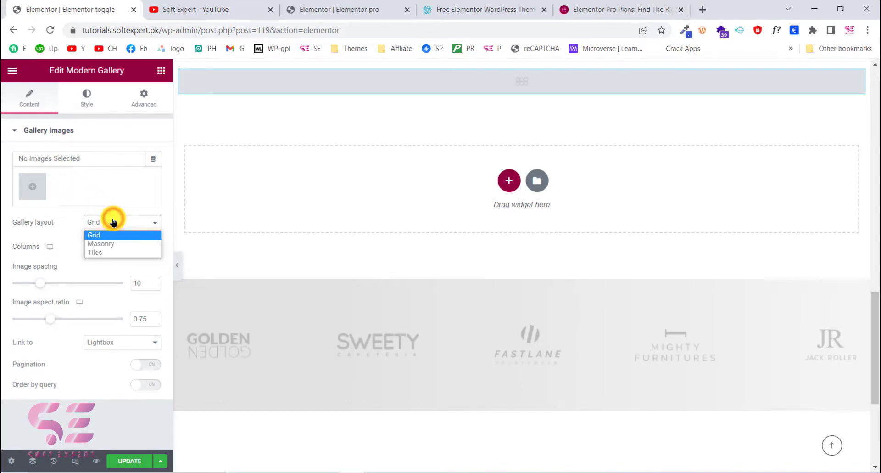
pyautogui.click(115, 233)
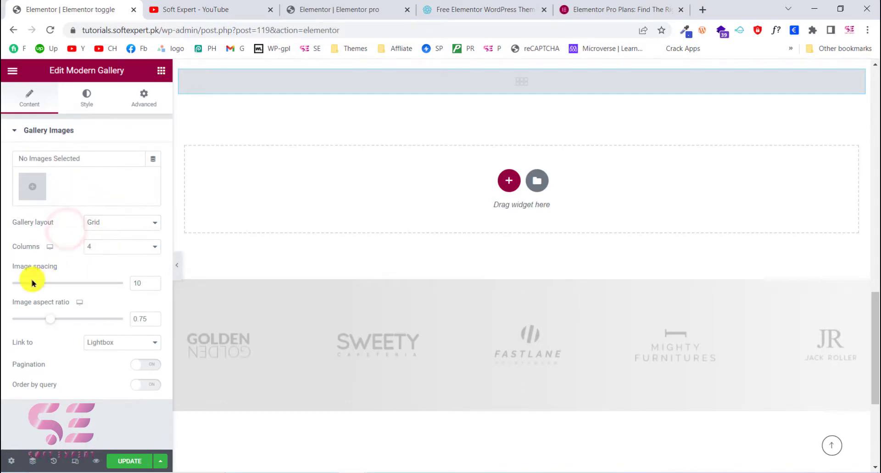
pyautogui.click(118, 348)
pyautogui.click(118, 343)
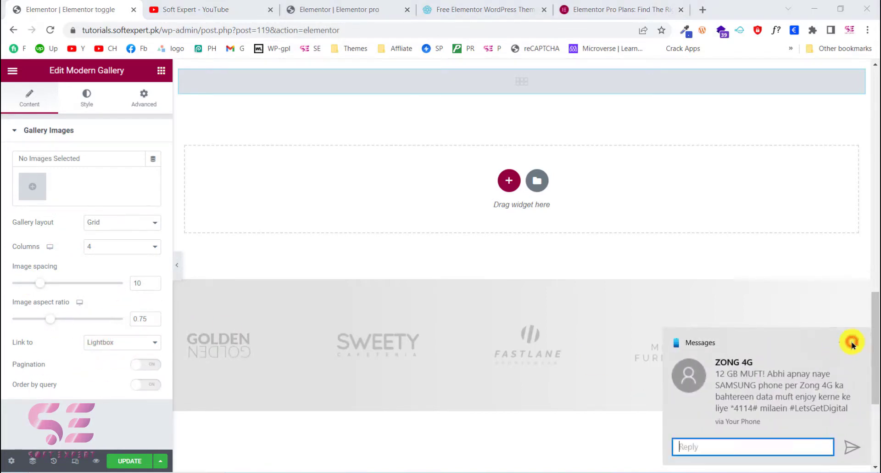
pyautogui.click(850, 343)
pyautogui.click(324, 5)
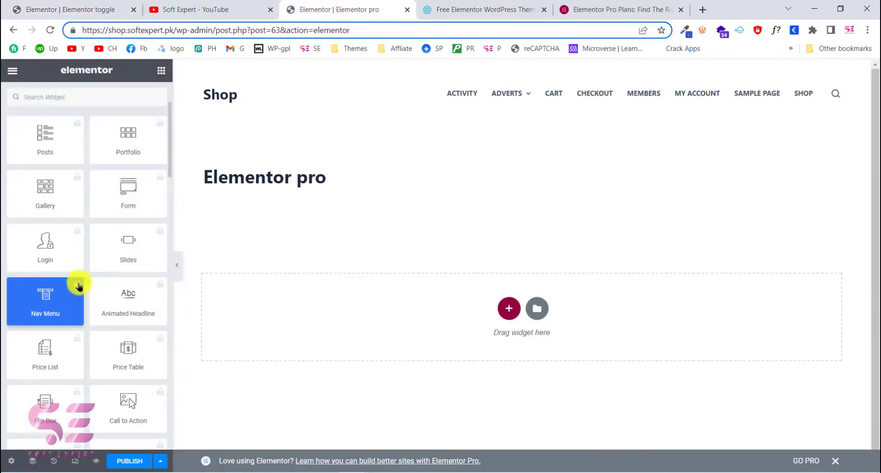
# Step: Place a Modern Heading widget below the gallery, keeping the divider after the headings
pyautogui.click(51, 2)
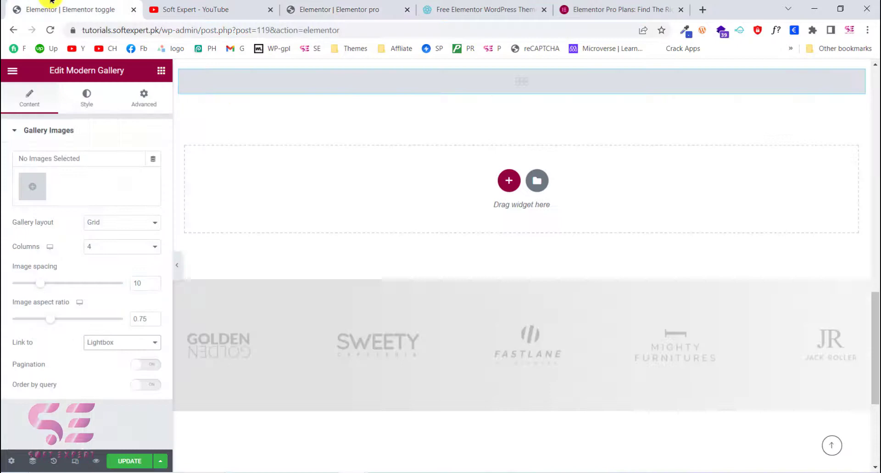
pyautogui.click(164, 75)
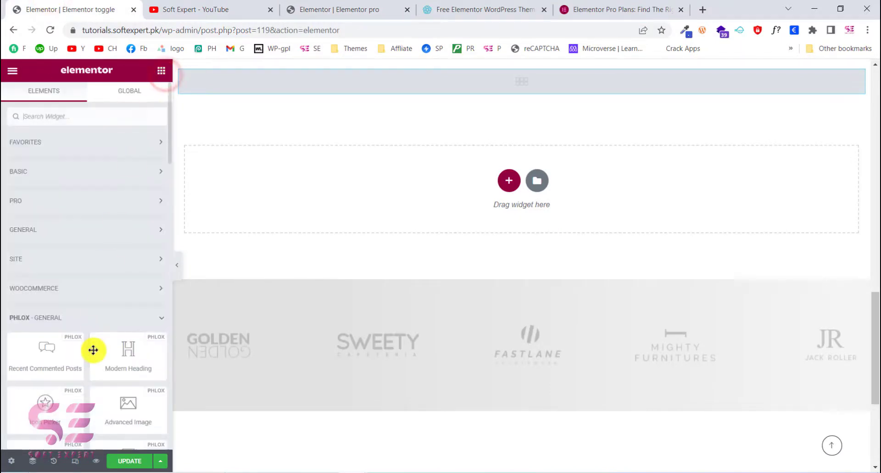
pyautogui.scroll(-3, 110, 284)
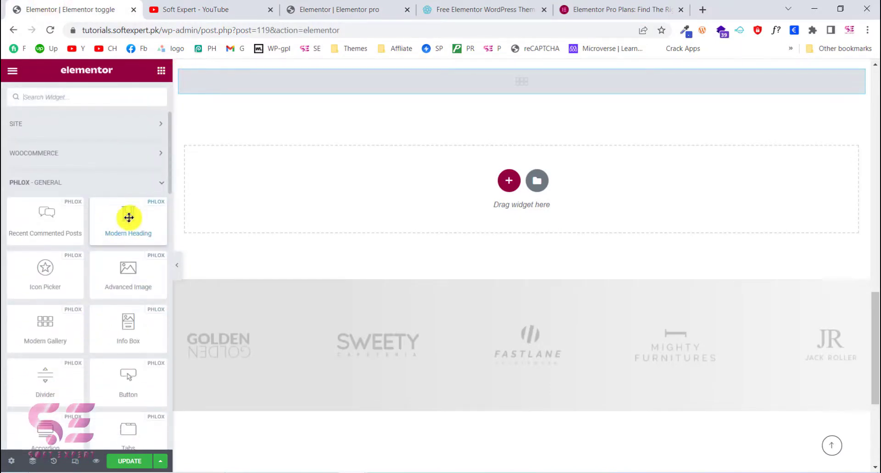
pyautogui.moveTo(128, 218); pyautogui.dragTo(233, 187)
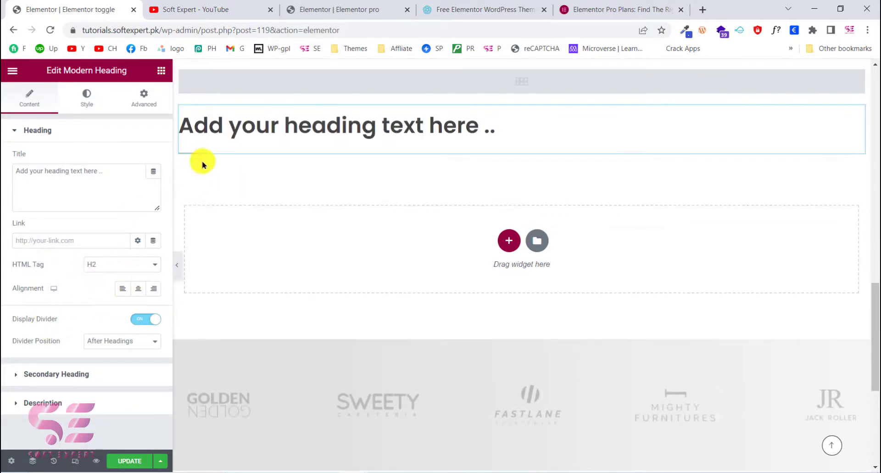
pyautogui.click(130, 340)
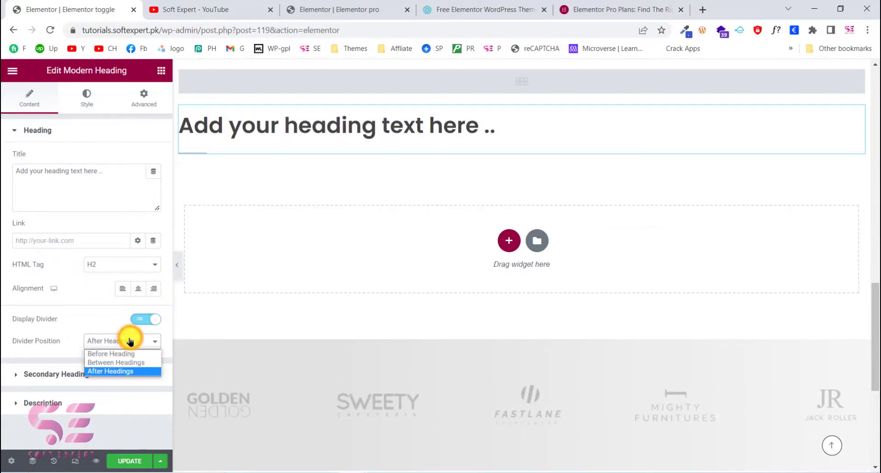
pyautogui.click(130, 340)
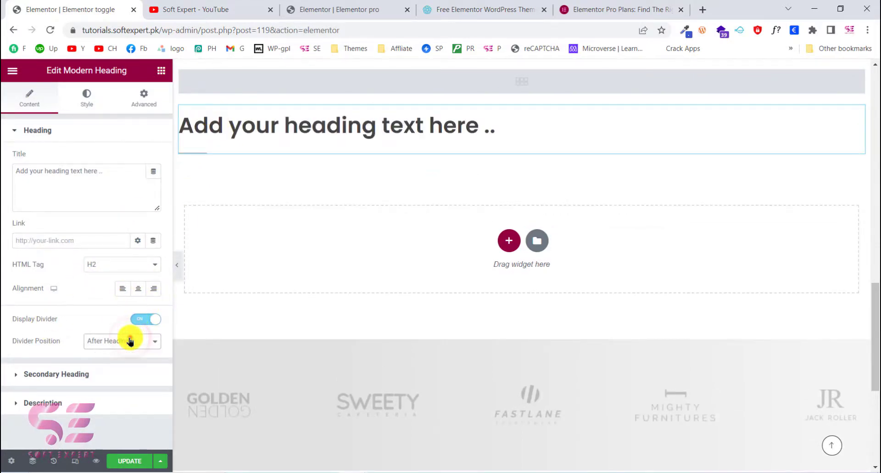
pyautogui.click(94, 377)
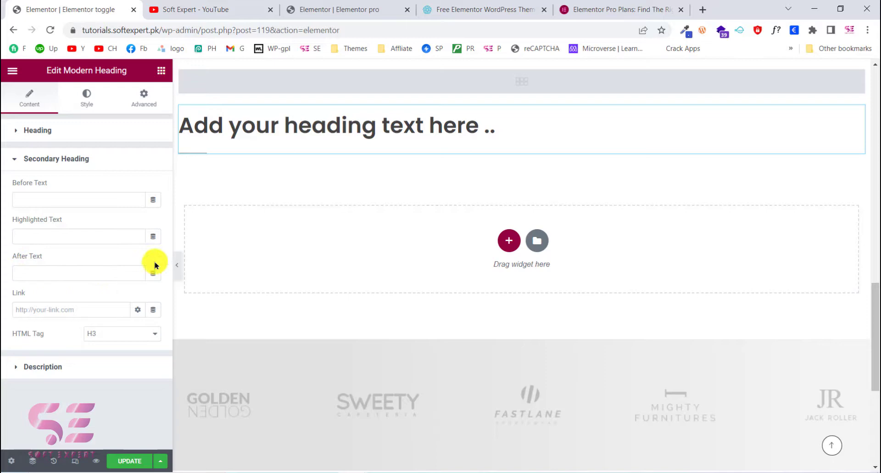
pyautogui.click(307, 5)
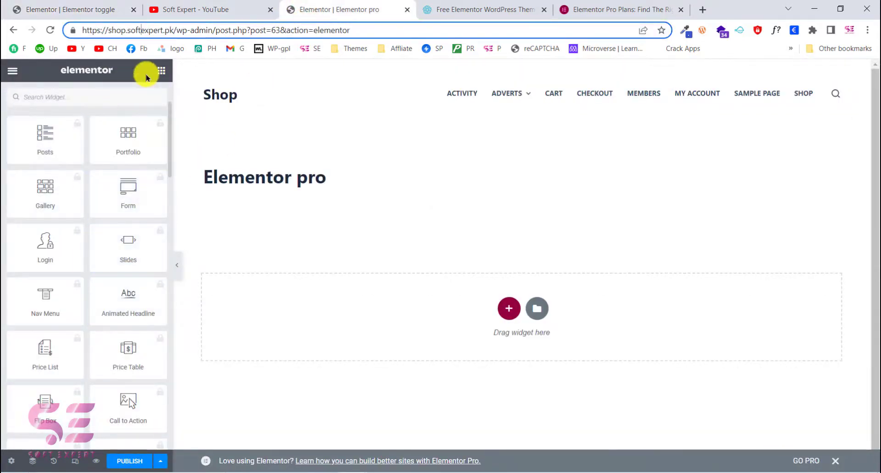
# Step: Drag a Phlox Navigation Menu (Home, Shop, About Us, Blog, Contact Us) below the heading
pyautogui.scroll(-1, 130, 301)
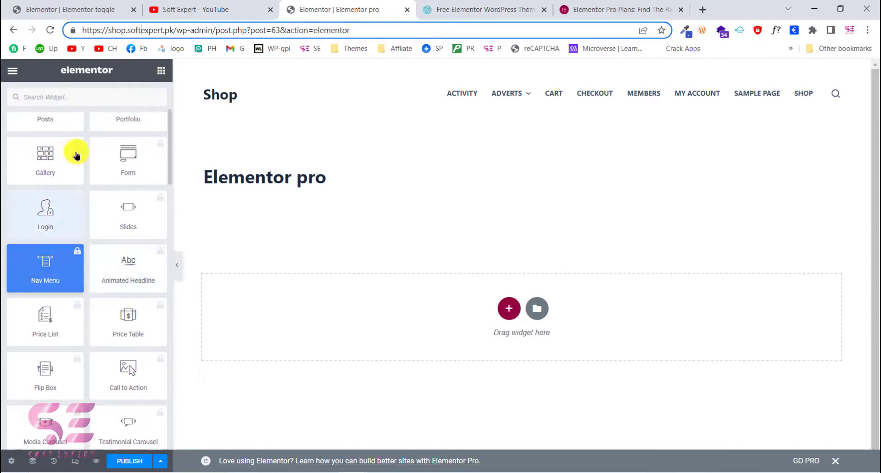
pyautogui.click(71, 10)
pyautogui.click(163, 68)
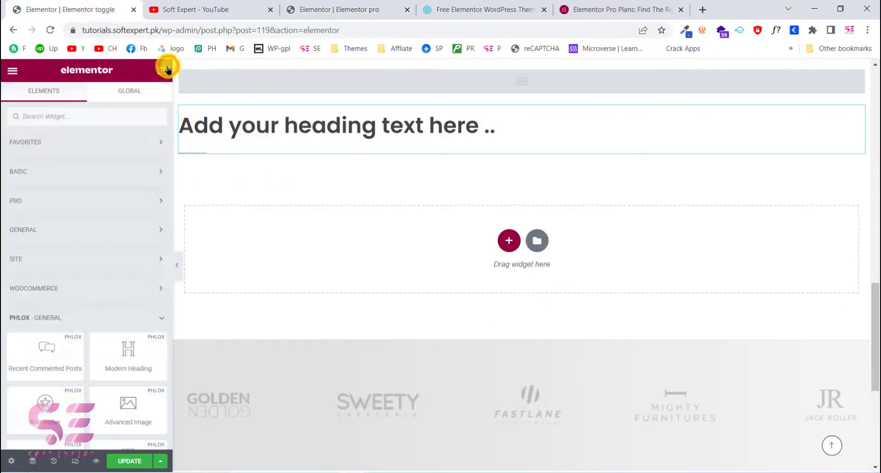
pyautogui.scroll(-5, 92, 328)
pyautogui.scroll(-10, 95, 330)
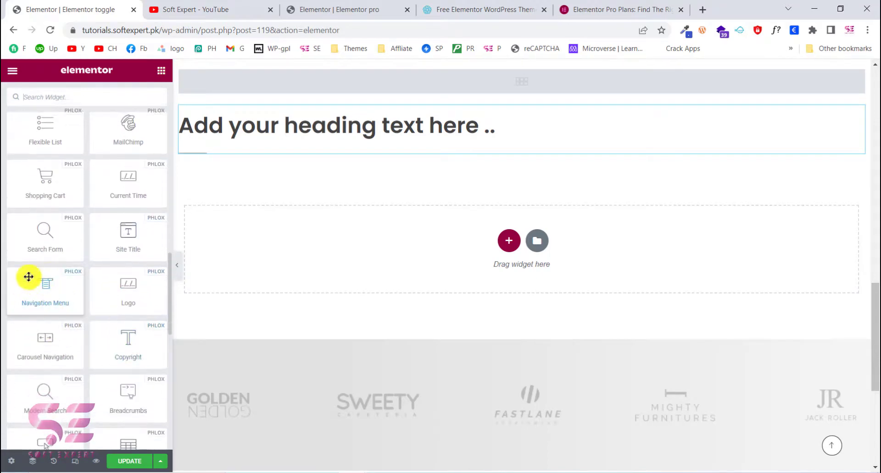
pyautogui.moveTo(50, 293); pyautogui.dragTo(244, 224)
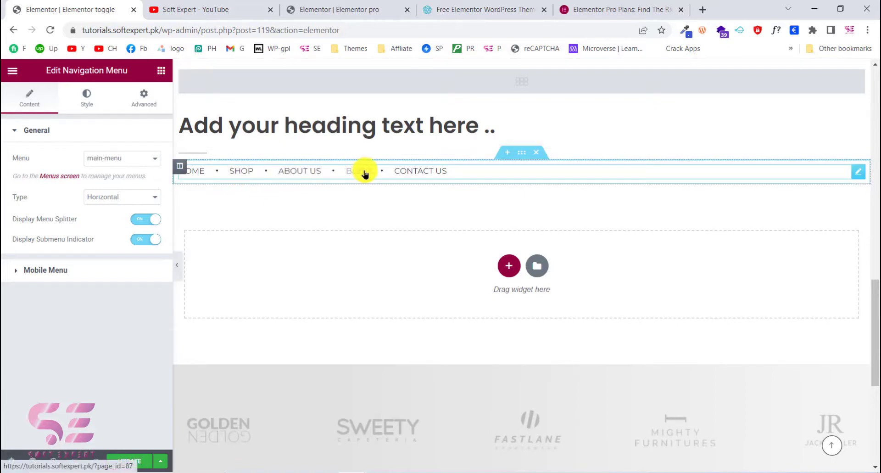
# Step: Glance through the Elementor Pro widget list, then return to the Phlox page editor
pyautogui.click(324, 8)
pyautogui.scroll(-3, 94, 331)
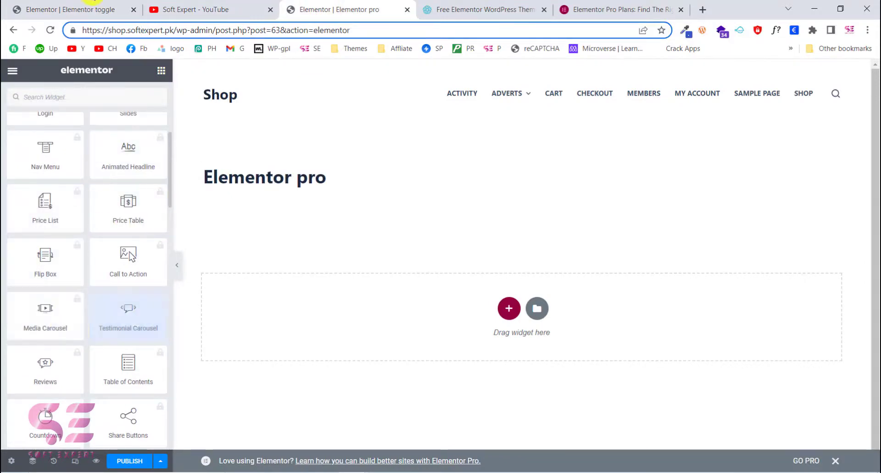
pyautogui.click(105, 5)
# Step: Search widgets for 'car', then 'slider', listing Image Carousel, Simple Image Slider and Slides
pyautogui.click(161, 70)
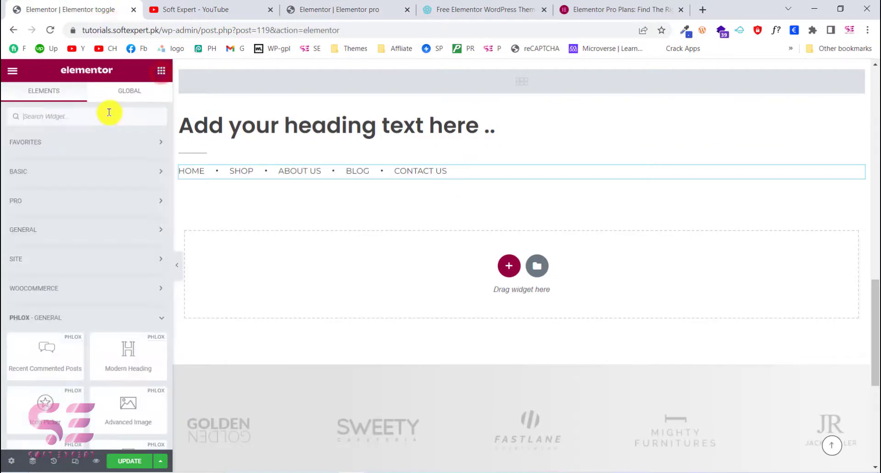
pyautogui.write('car')
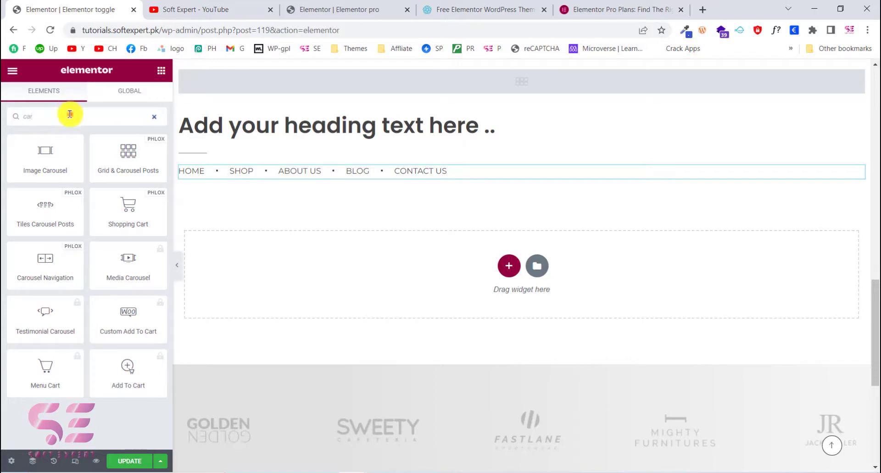
pyautogui.press('BackSpace')
pyautogui.write('sl')
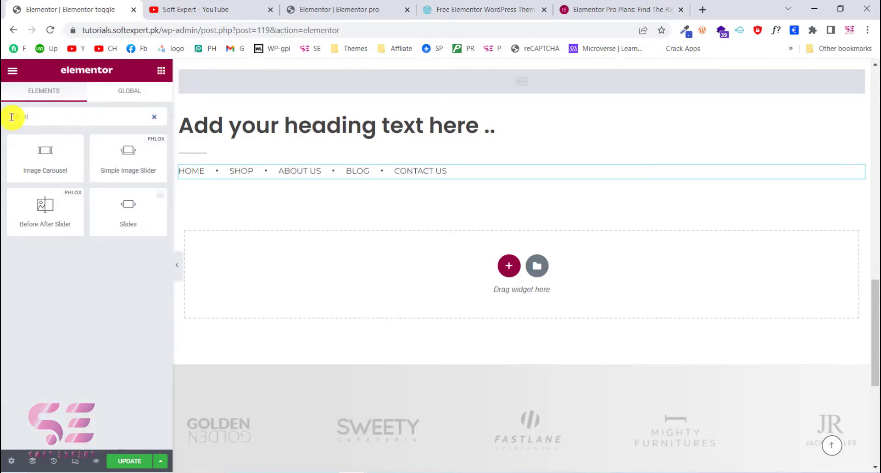
pyautogui.write('ider')
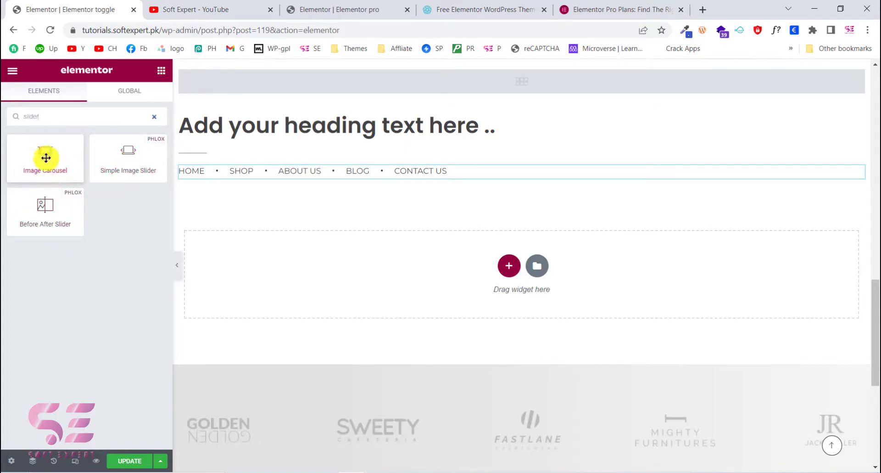
# Step: Scroll through the Elementor Pro editor's widget list to compare locked widgets
pyautogui.click(297, 10)
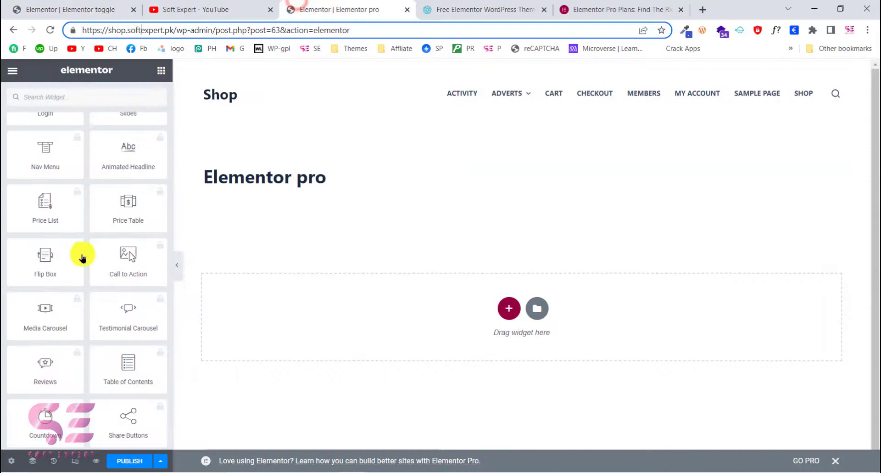
pyautogui.scroll(-3, 55, 298)
pyautogui.scroll(-3, 112, 305)
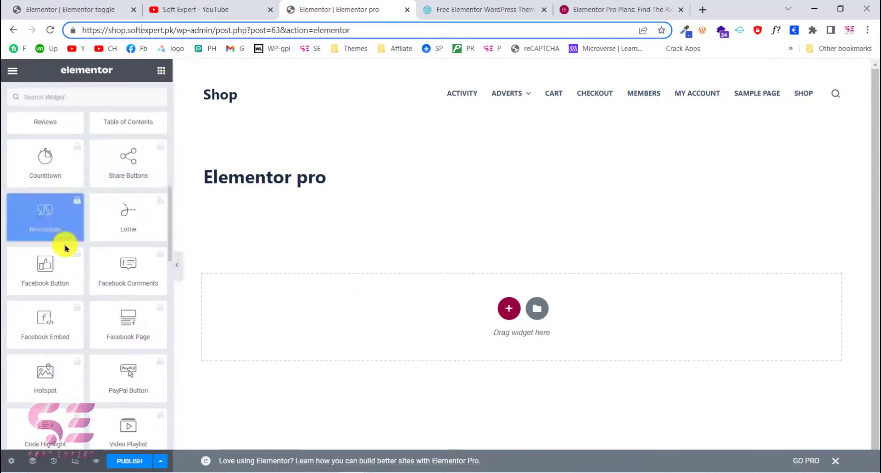
pyautogui.scroll(-3, 86, 229)
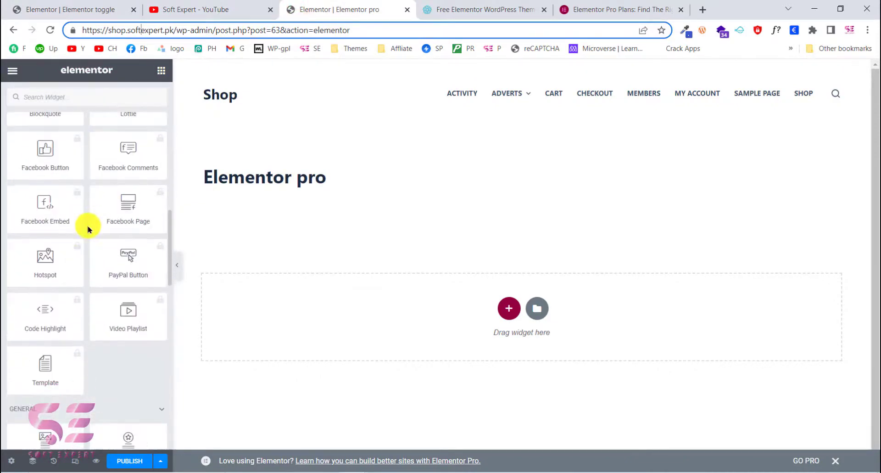
pyautogui.scroll(-3, 89, 229)
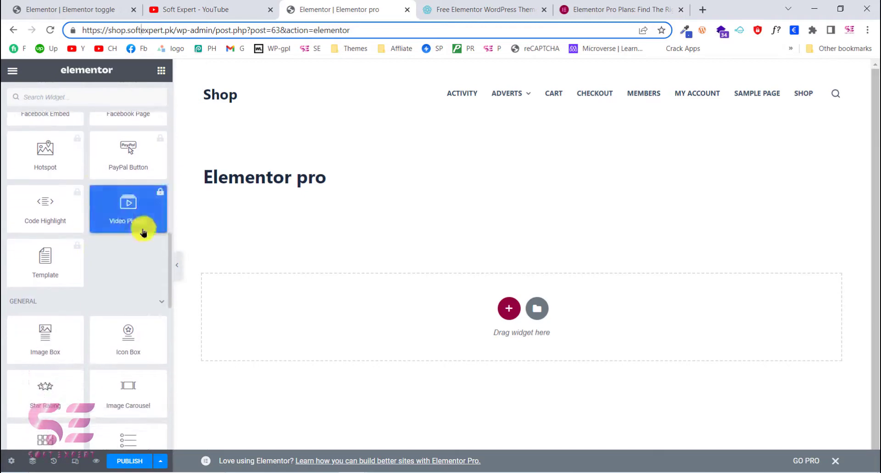
# Step: Scroll down the Phlox widget panel to its site-header widgets
pyautogui.click(69, 10)
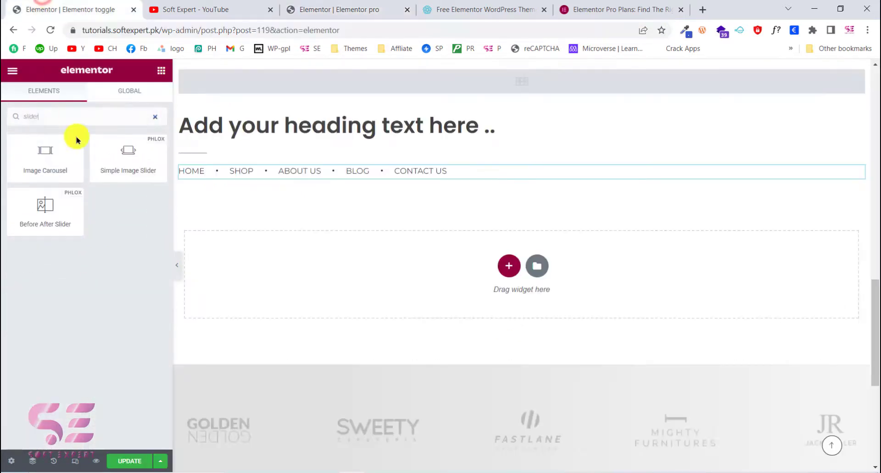
pyautogui.scroll(-5, 147, 279)
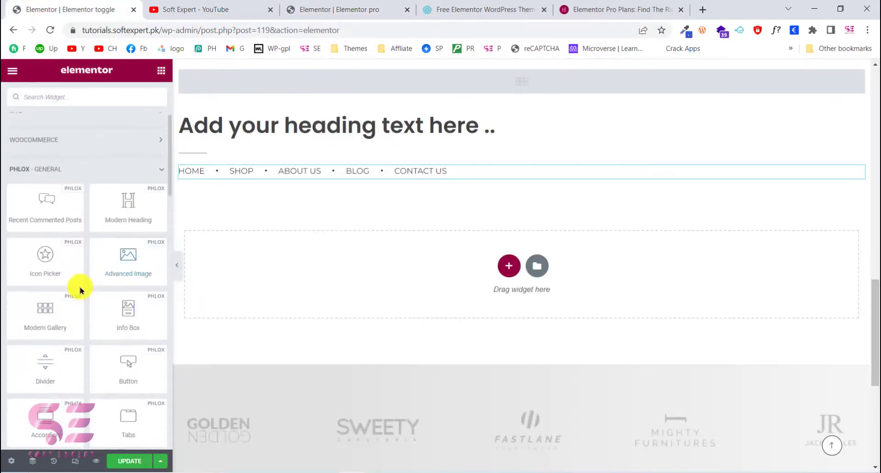
pyautogui.scroll(-3, 98, 245)
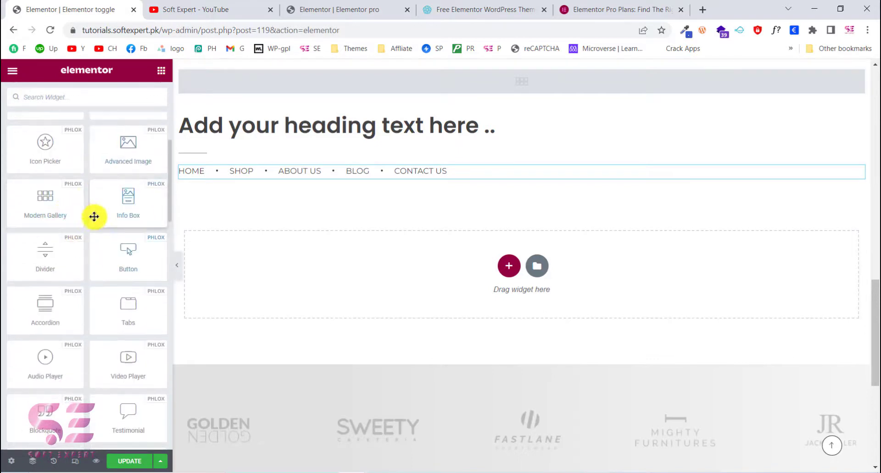
pyautogui.scroll(-2, 92, 212)
pyautogui.scroll(-4, 99, 208)
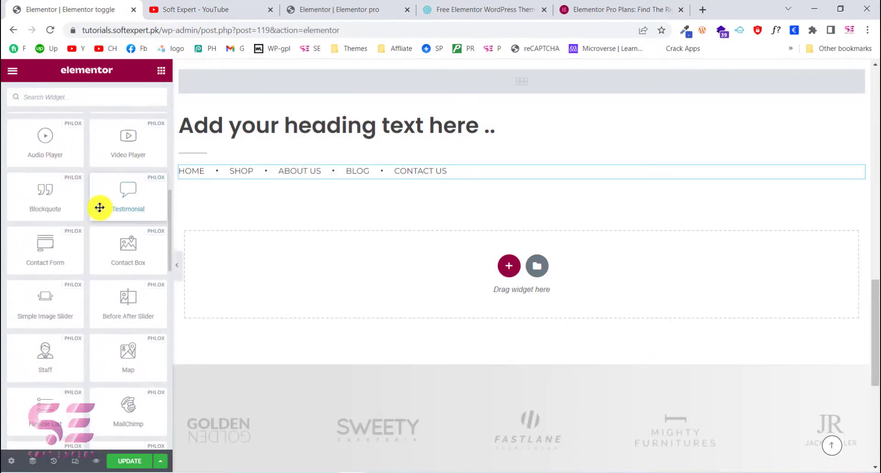
pyautogui.scroll(-9, 99, 266)
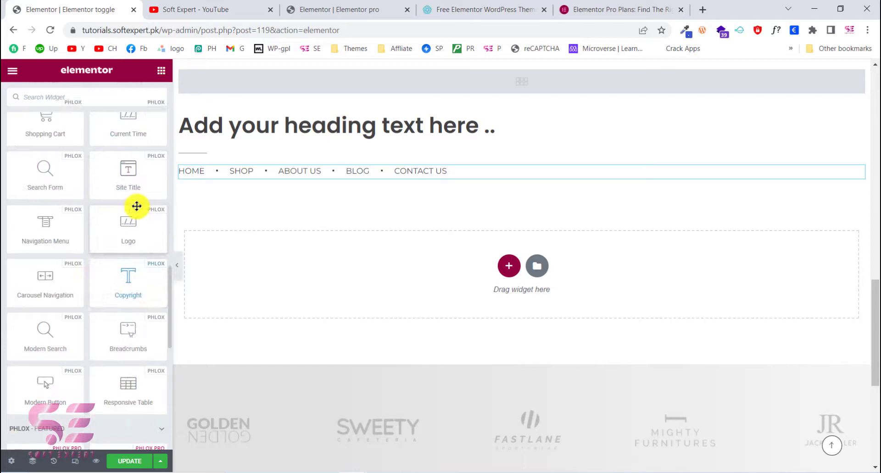
pyautogui.scroll(-5, 100, 258)
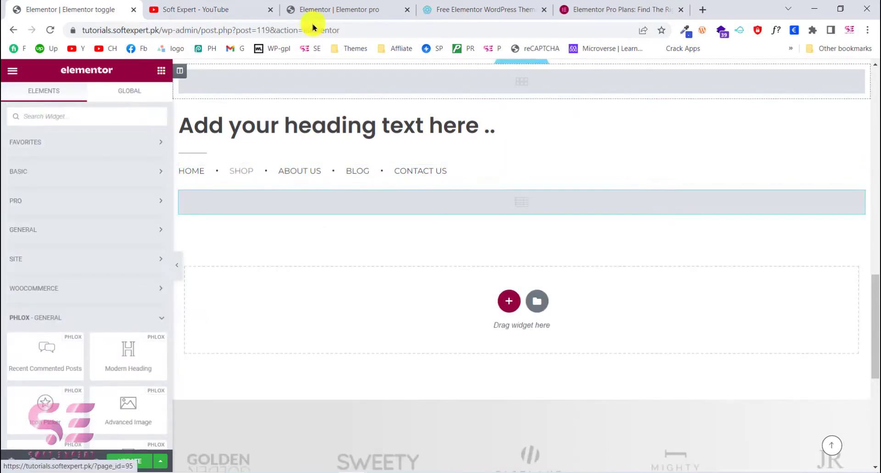
# Step: Compare with the other site's editor, then open the tutorials homepage in a new tab
pyautogui.click(324, 7)
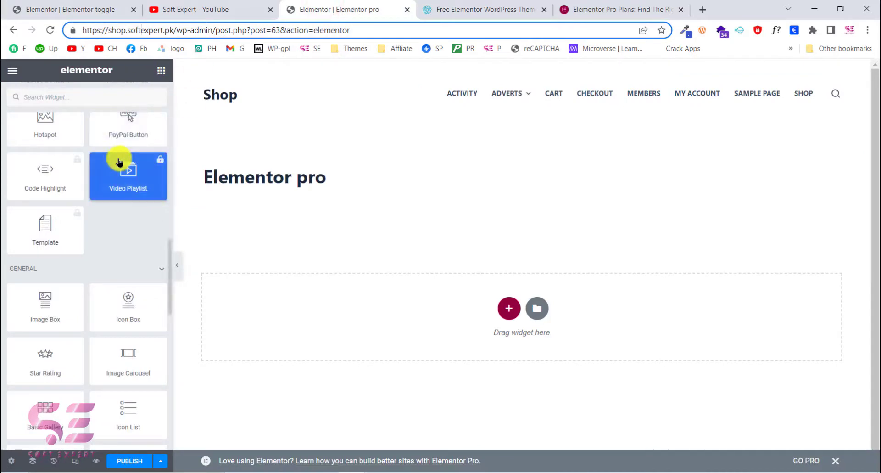
pyautogui.click(39, 5)
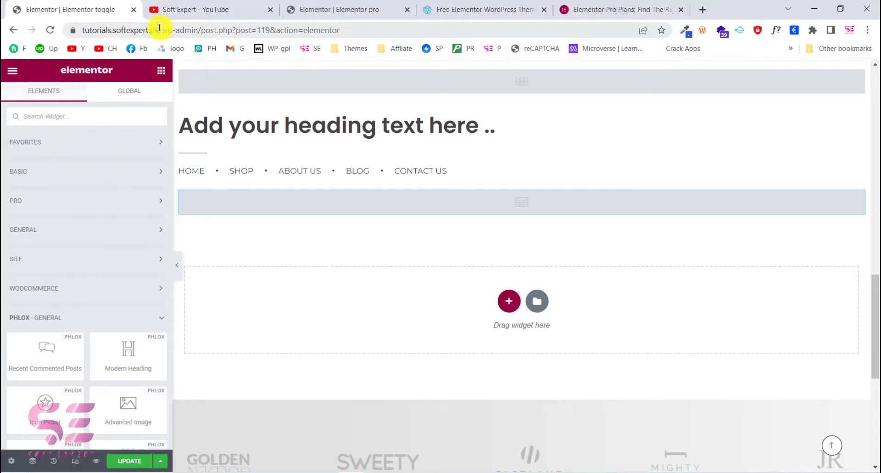
pyautogui.moveTo(159, 28); pyautogui.dragTo(288, 10)
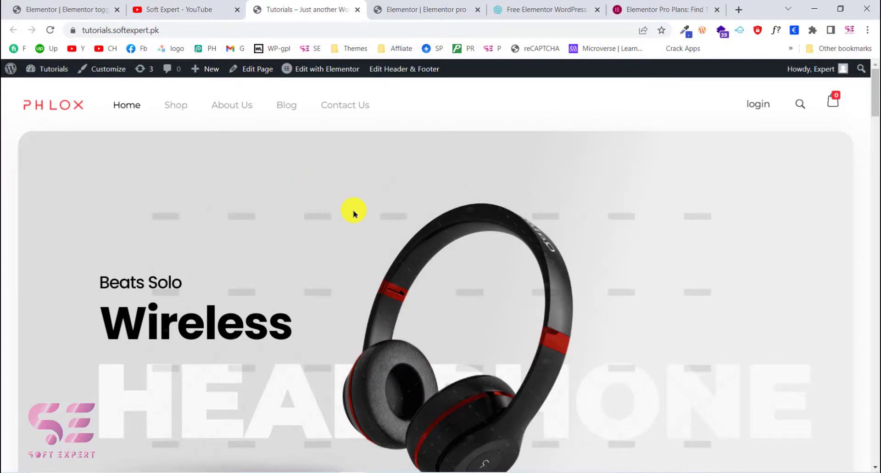
# Step: Open the Header template from Edit Header & Footer in a new tab and edit it with Elementor
pyautogui.scroll(-10, 353, 212)
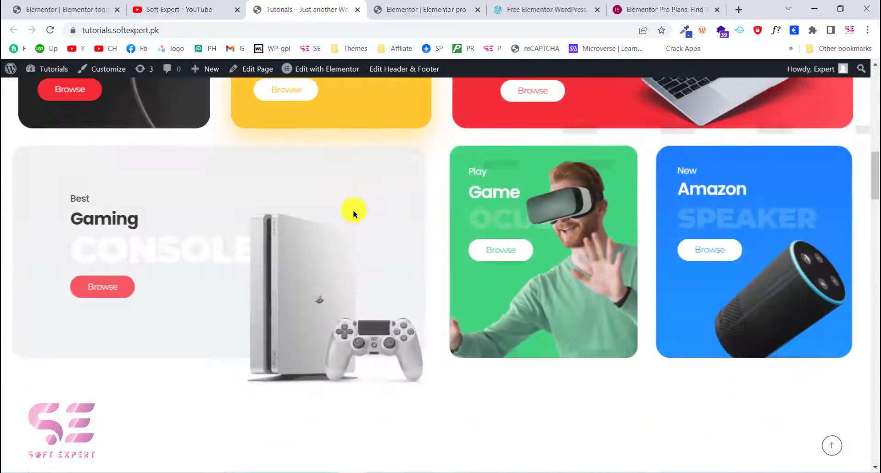
pyautogui.scroll(-15, 353, 213)
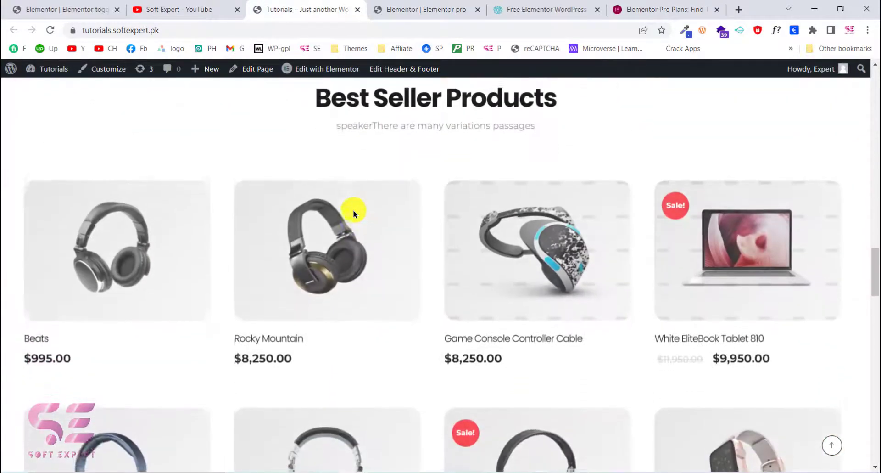
pyautogui.moveTo(380, 79)
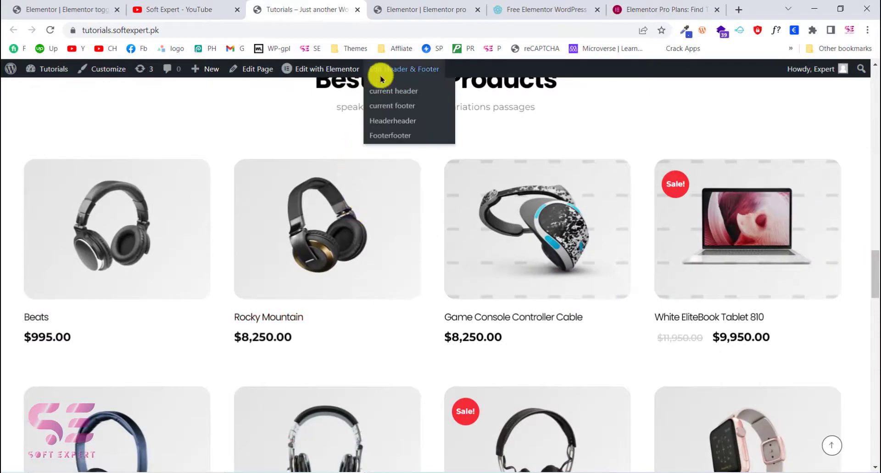
pyautogui.rightClick(400, 121)
pyautogui.click(415, 125)
pyautogui.click(366, 8)
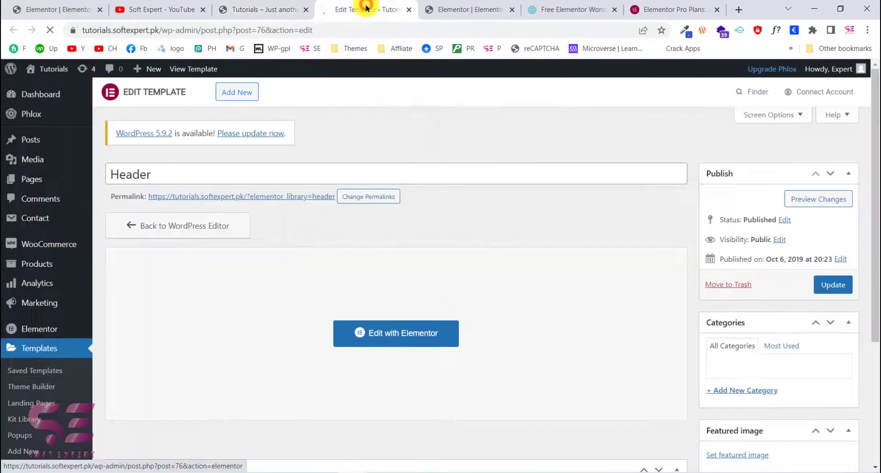
pyautogui.click(401, 340)
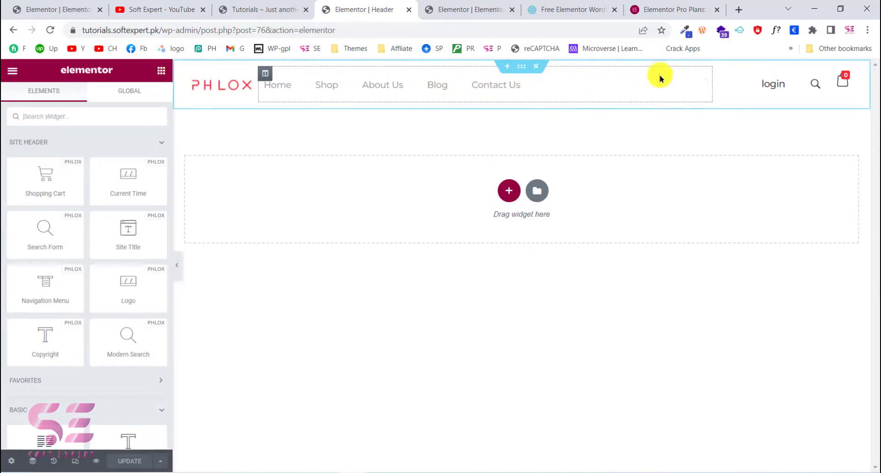
# Step: Inspect the navigation menu's settings, keeping Horizontal layout and expanding Mobile Menu
pyautogui.click(698, 86)
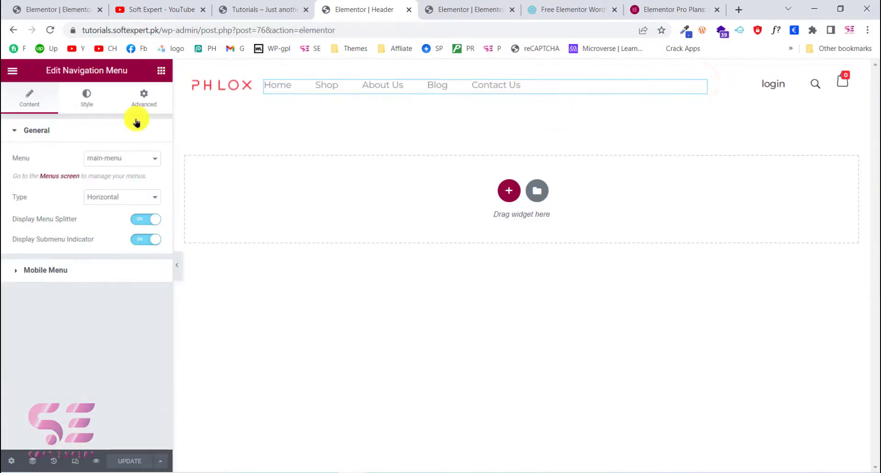
pyautogui.click(118, 196)
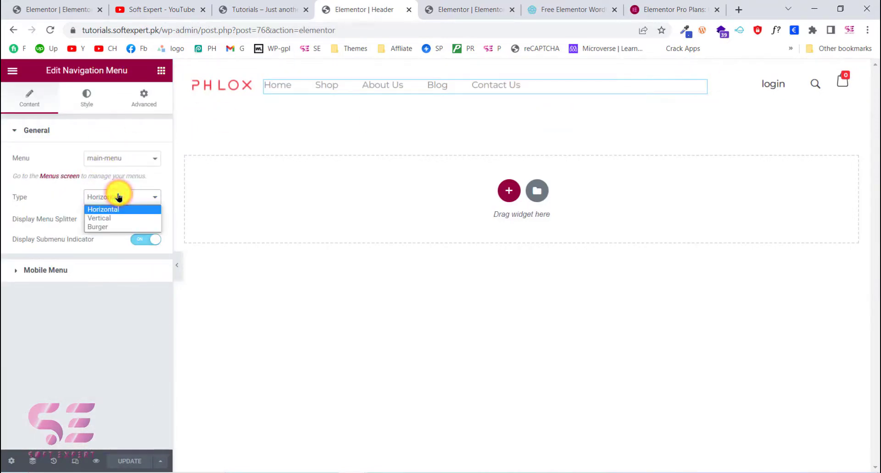
pyautogui.click(119, 196)
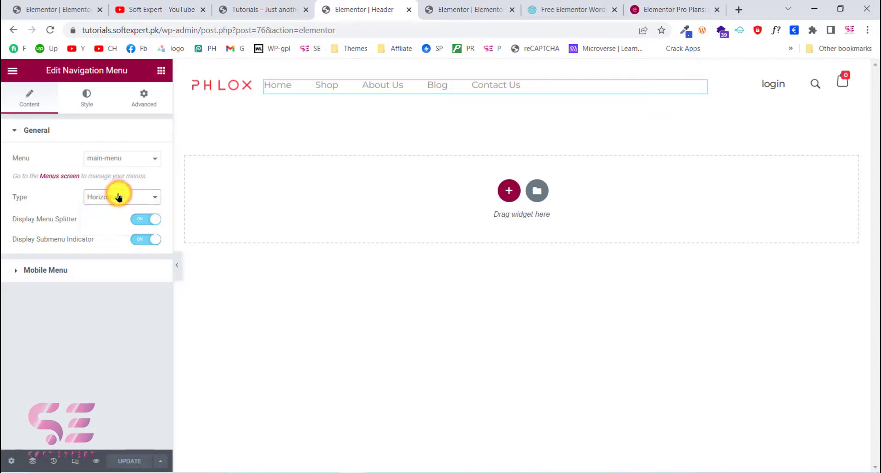
pyautogui.click(76, 271)
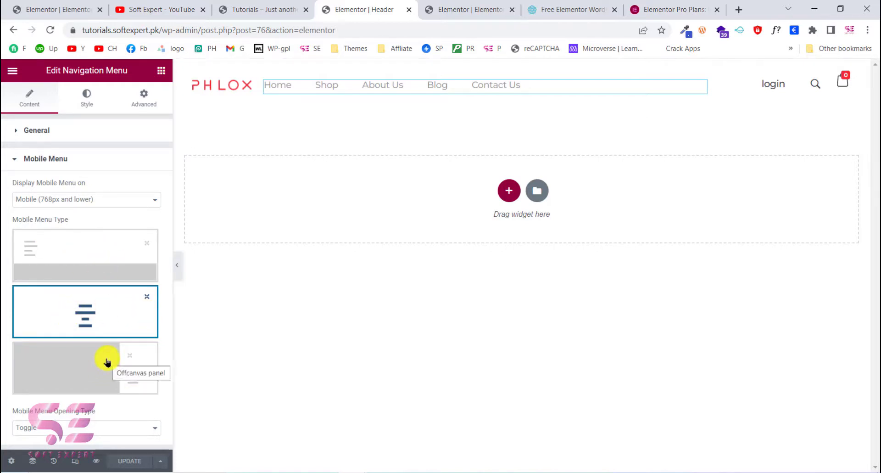
# Step: Check the PHLOX logo, login button and search widget settings, then return to the live site
pyautogui.click(244, 87)
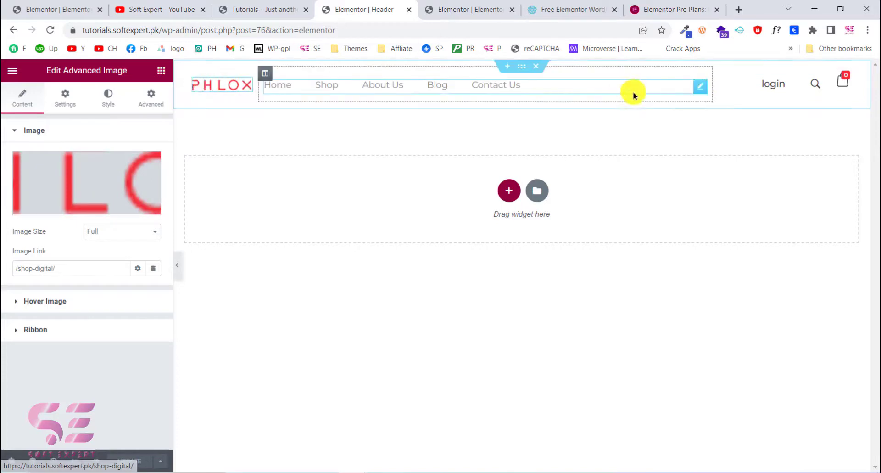
pyautogui.click(799, 81)
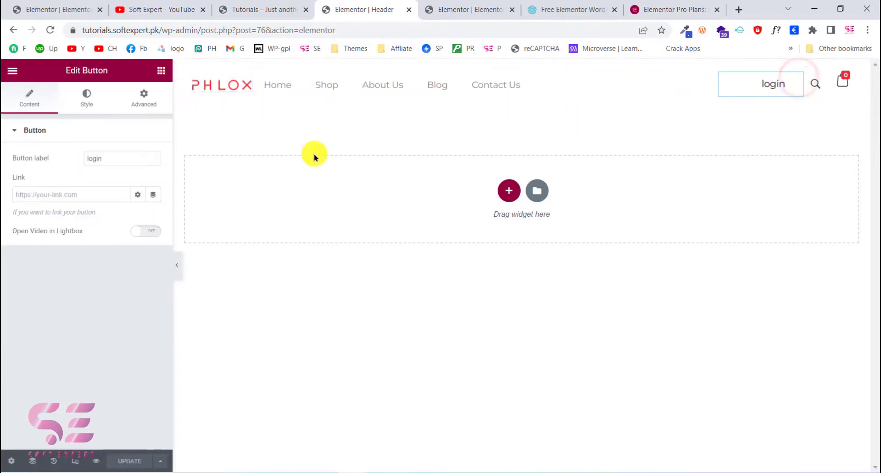
pyautogui.click(826, 85)
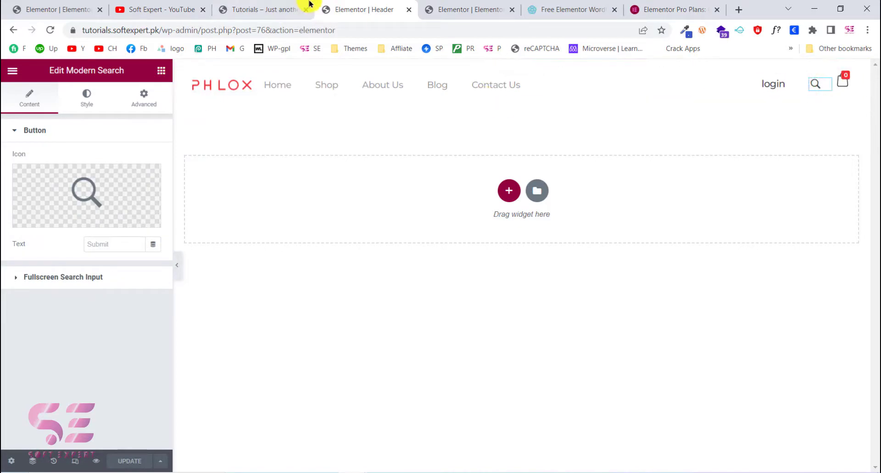
pyautogui.click(288, 4)
pyautogui.moveTo(423, 74)
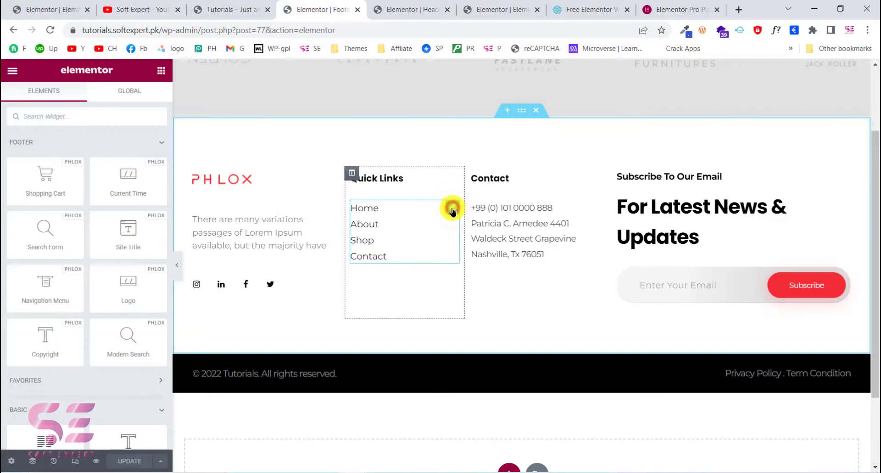
# Step: Inspect the footer Quick Links list, selecting the Home item's text
pyautogui.click(452, 211)
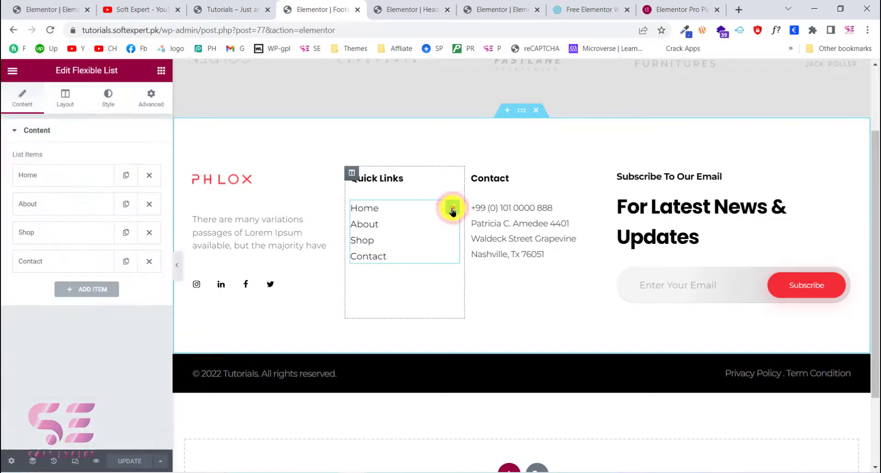
pyautogui.click(106, 173)
pyautogui.doubleClick(52, 213)
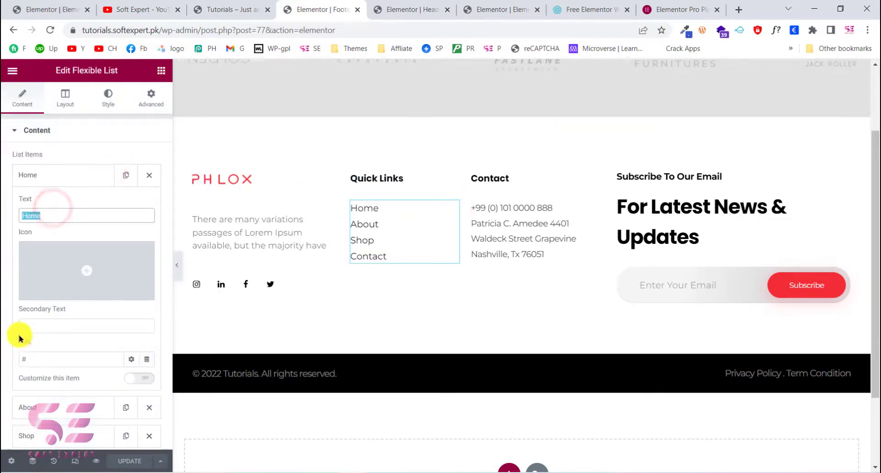
# Step: Check the footer logo, description and Contact list settings, then switch to Elementor Pro plans
pyautogui.click(234, 184)
pyautogui.click(233, 225)
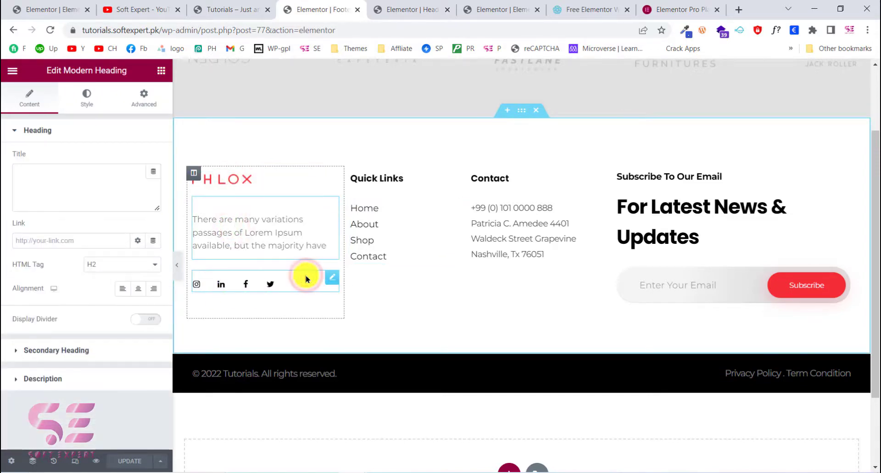
pyautogui.click(527, 257)
pyautogui.scroll(2, 527, 266)
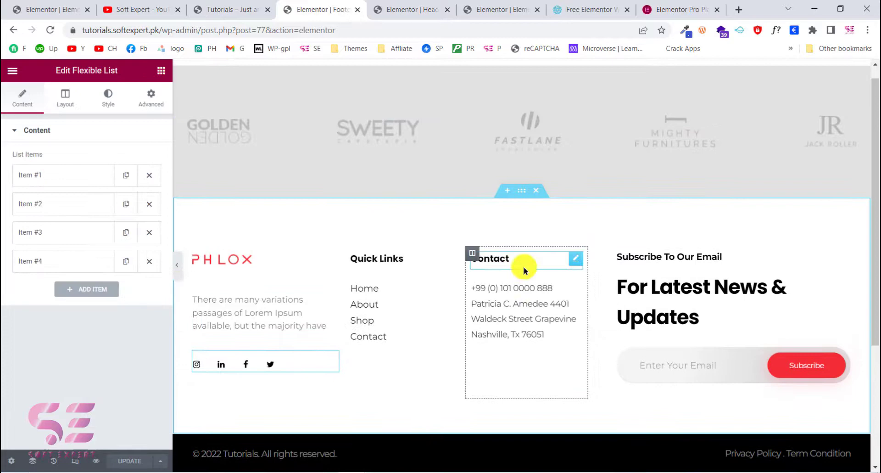
pyautogui.click(648, 7)
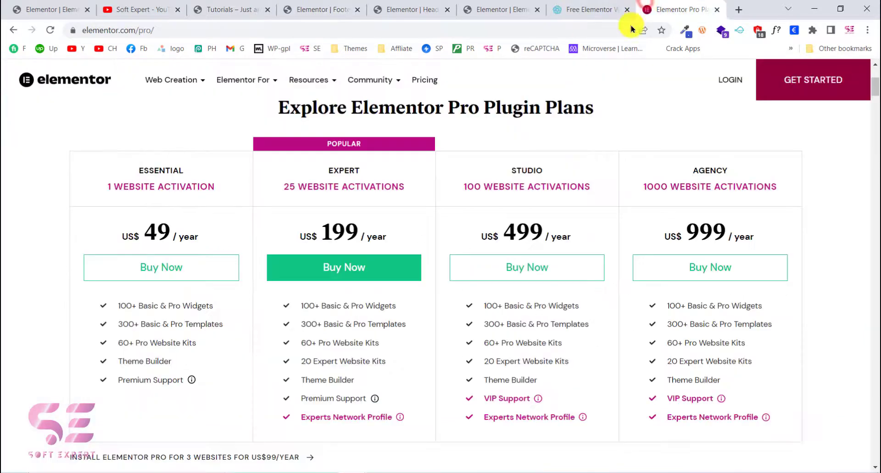
# Step: Browse the phlox.pro 186-template gallery down to Bakery, Webinar, Furniture Shop and Startup
pyautogui.scroll(2, 527, 169)
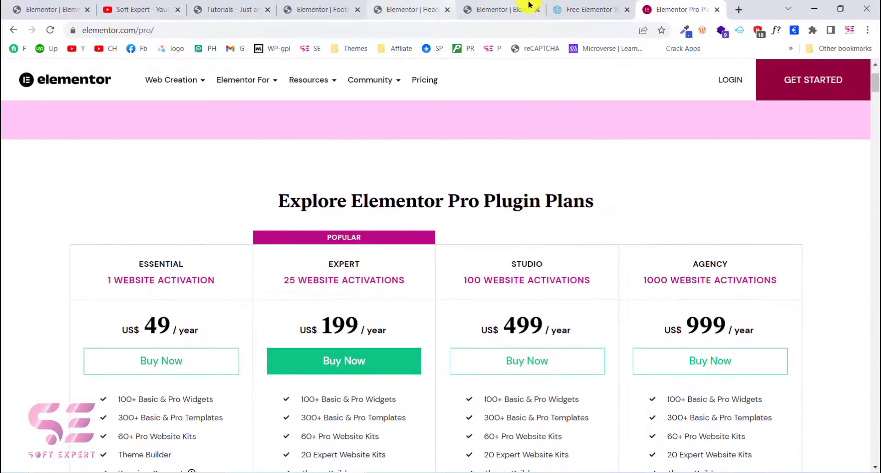
pyautogui.click(569, 7)
pyautogui.scroll(-3, 565, 193)
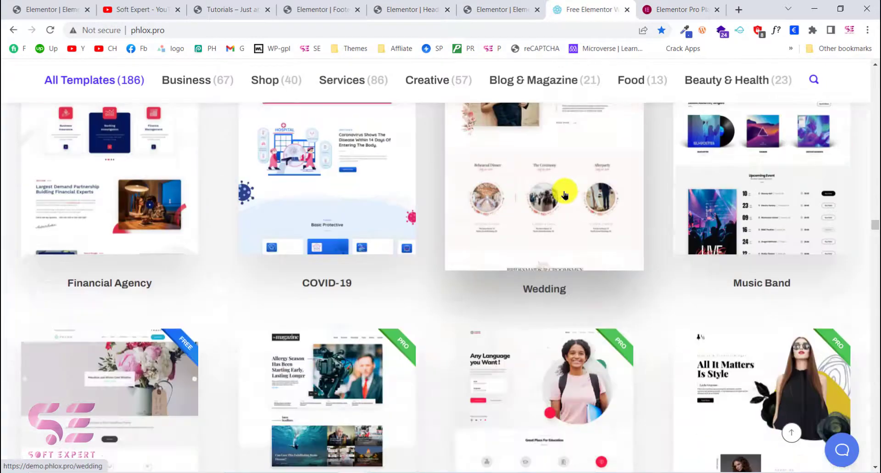
pyautogui.scroll(2, 546, 198)
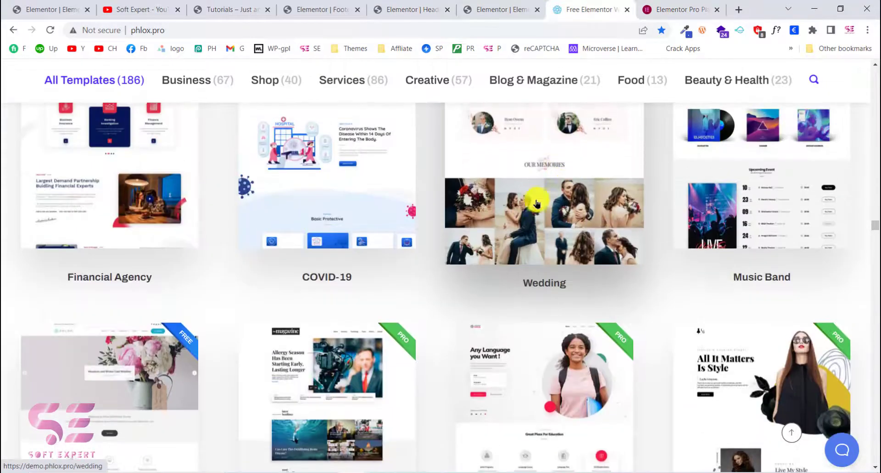
pyautogui.scroll(-6, 272, 200)
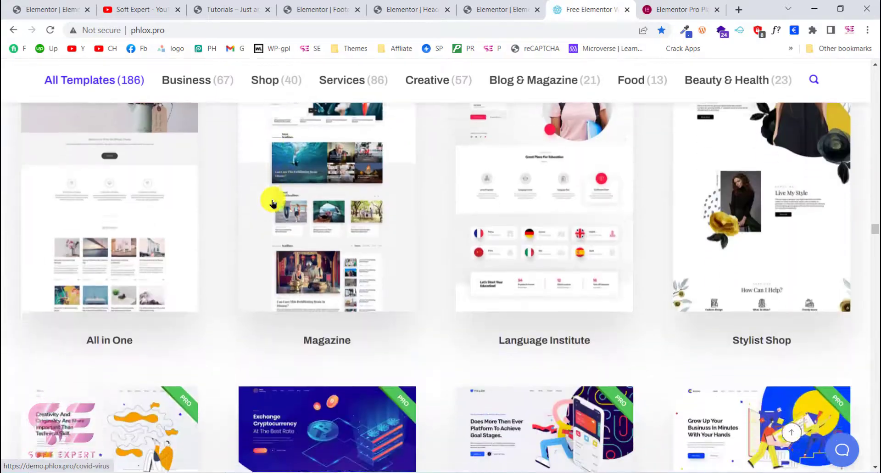
pyautogui.scroll(-20, 273, 202)
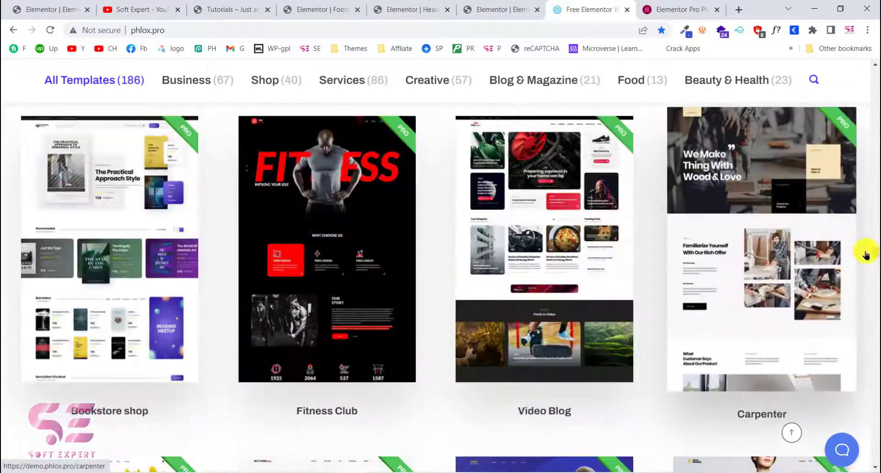
pyautogui.scroll(-13, 871, 257)
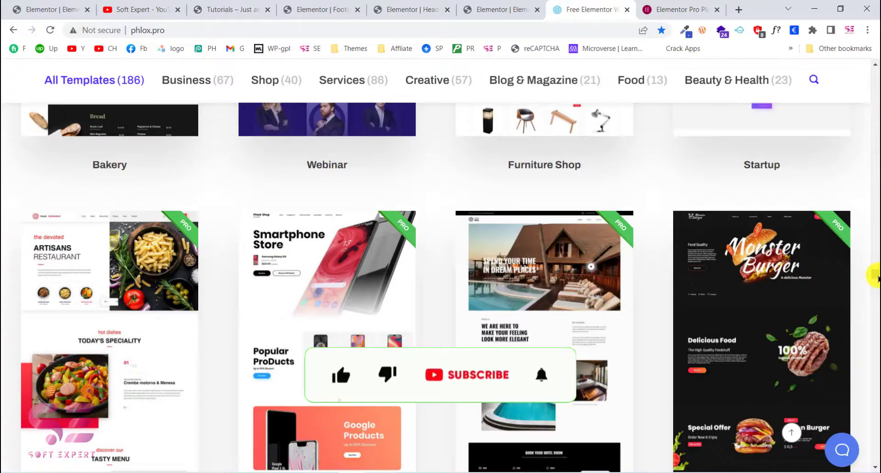